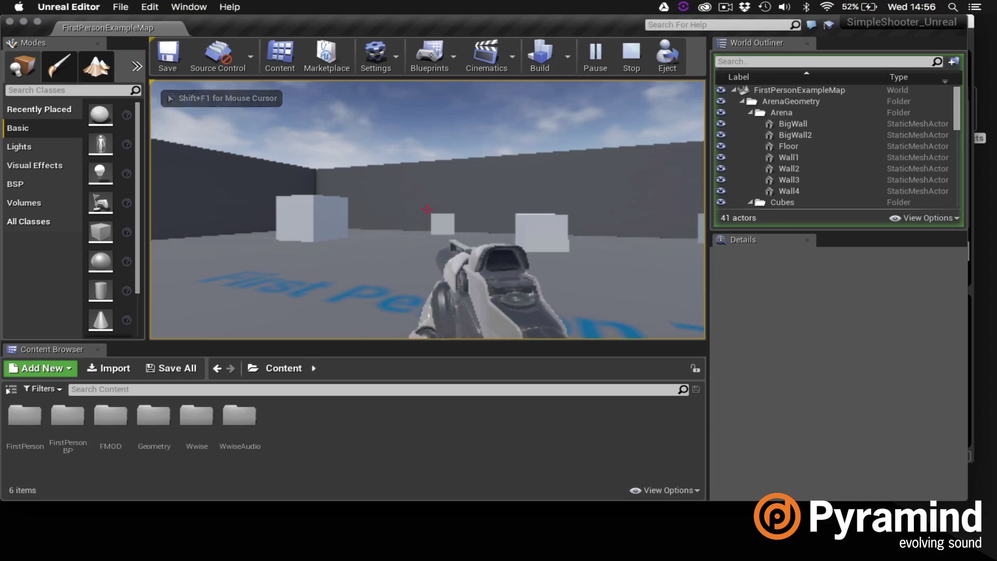
Step: Walk forward in the running first-person level and fire two test shots
key("w")
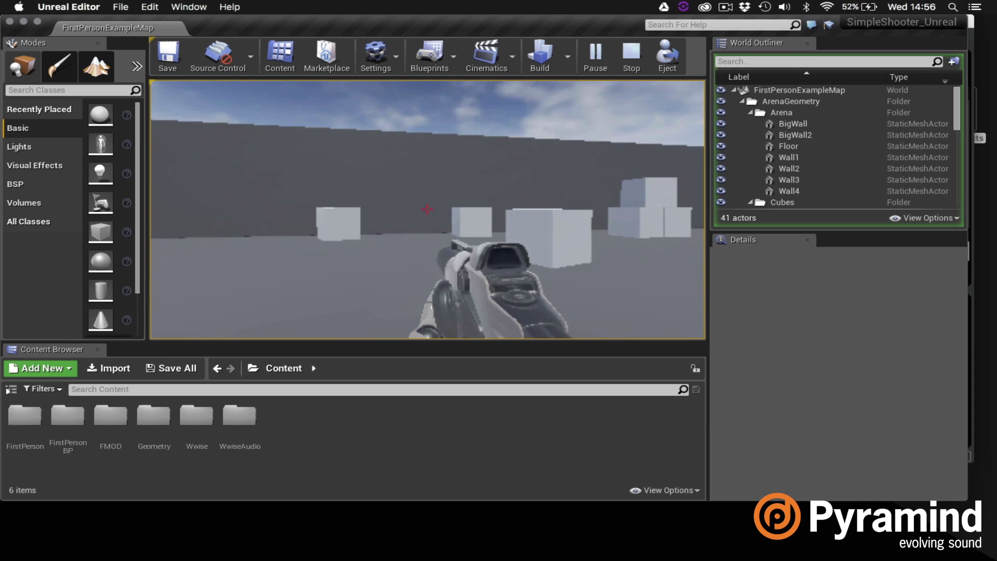
left_click(427, 209)
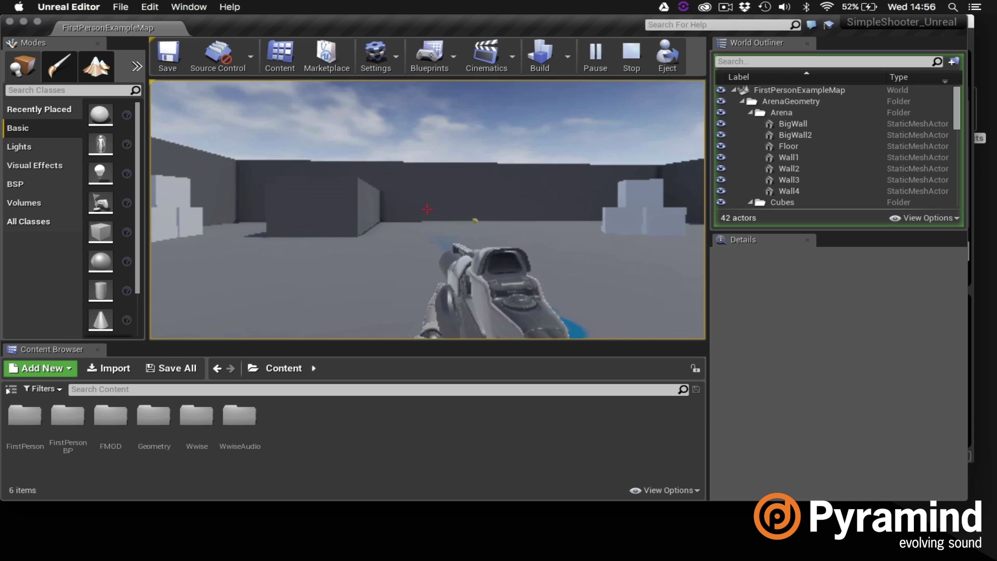
left_click(427, 210)
left_click(427, 209)
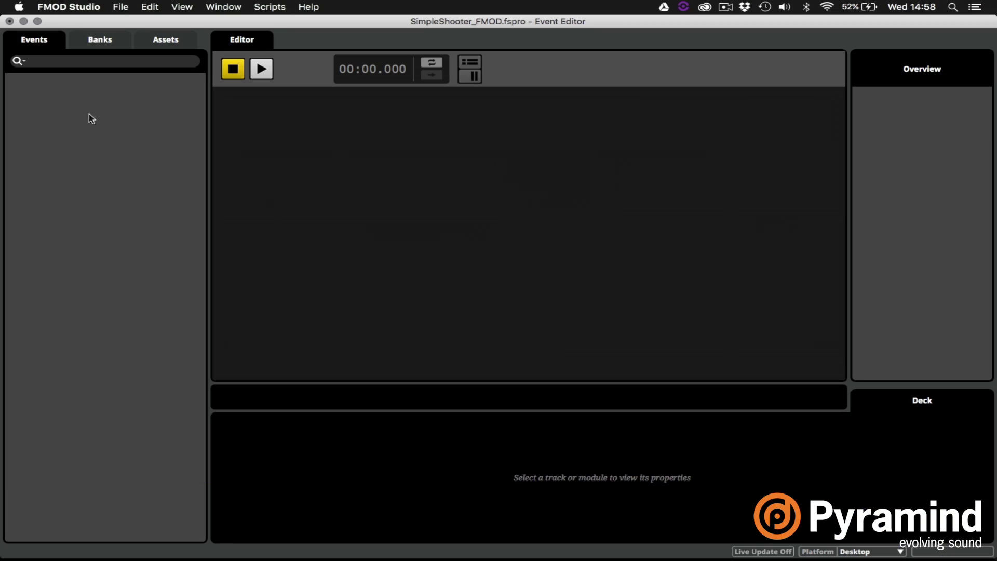
Step: Create a new event named Gunshot and assign it to the Master Bank
right_click(41, 96)
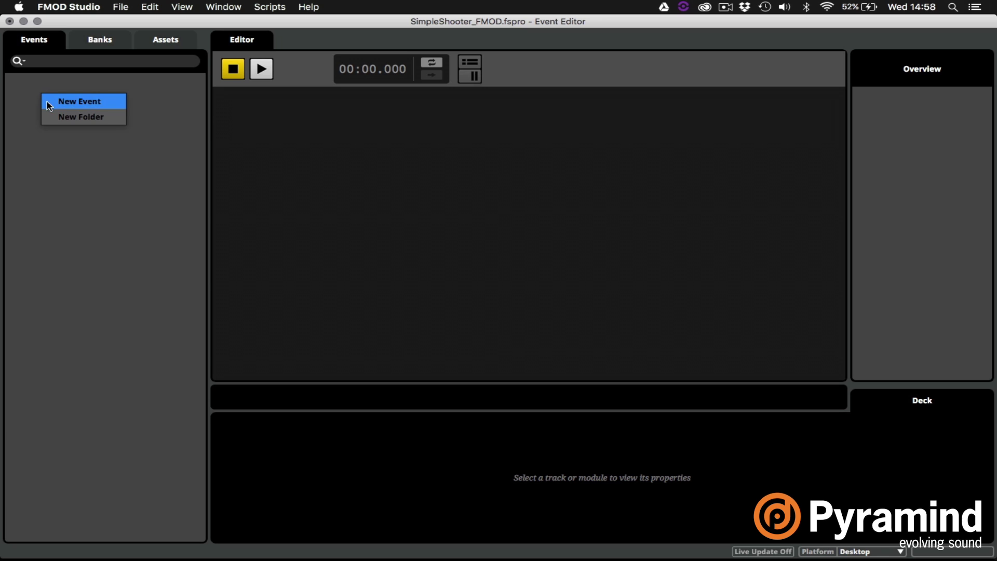
left_click(47, 101)
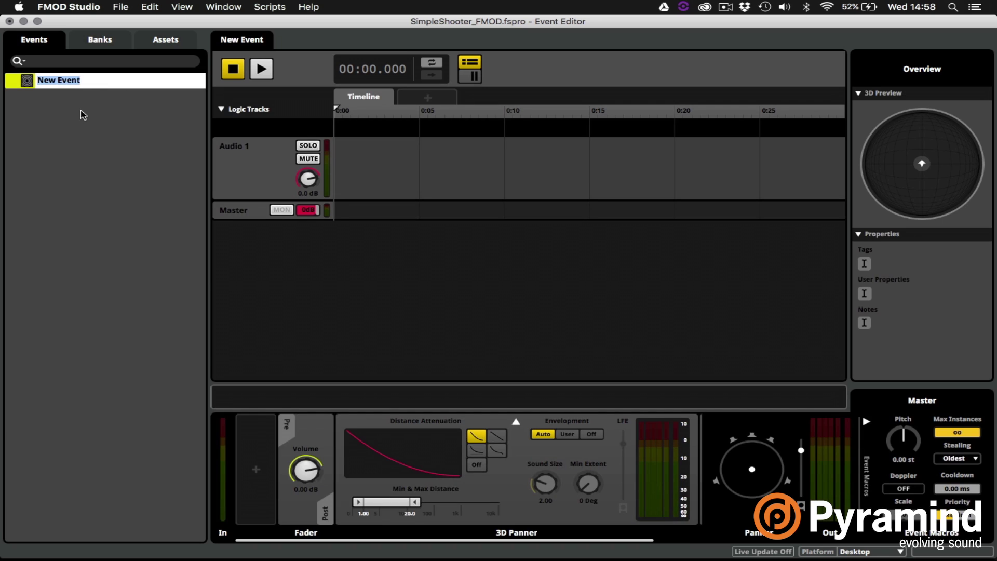
type("Gunshot")
key("Return")
right_click(59, 84)
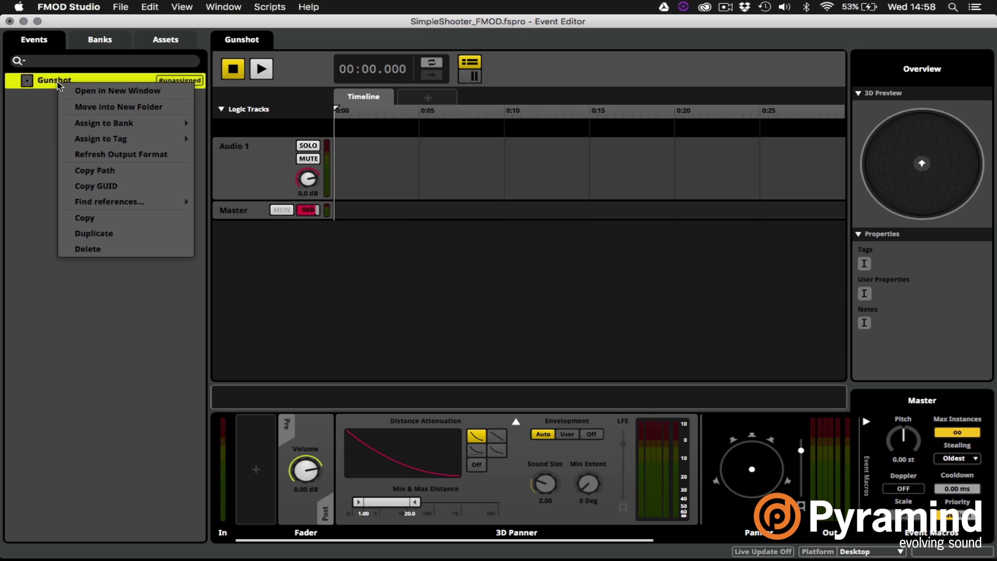
mouse_move(107, 123)
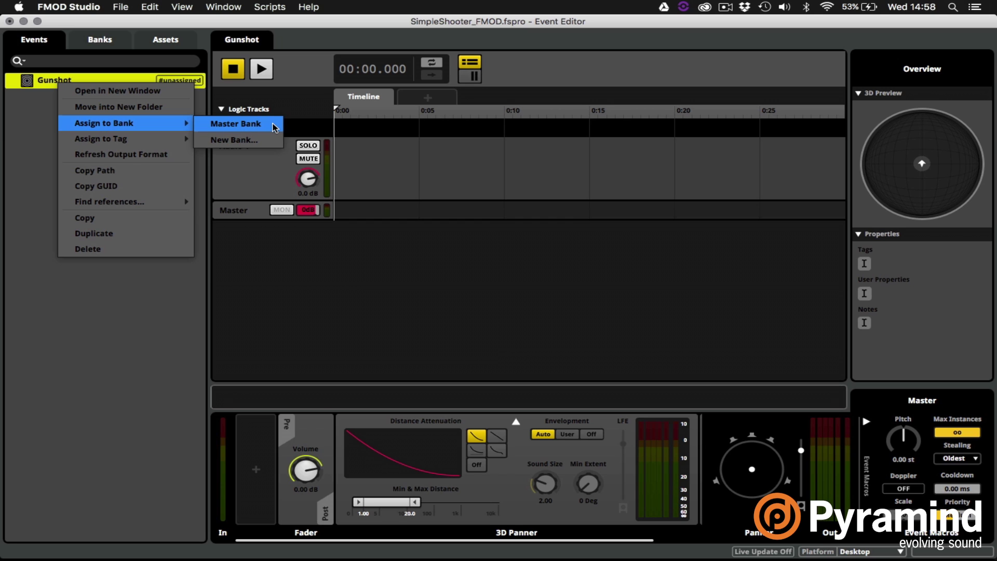
left_click(274, 126)
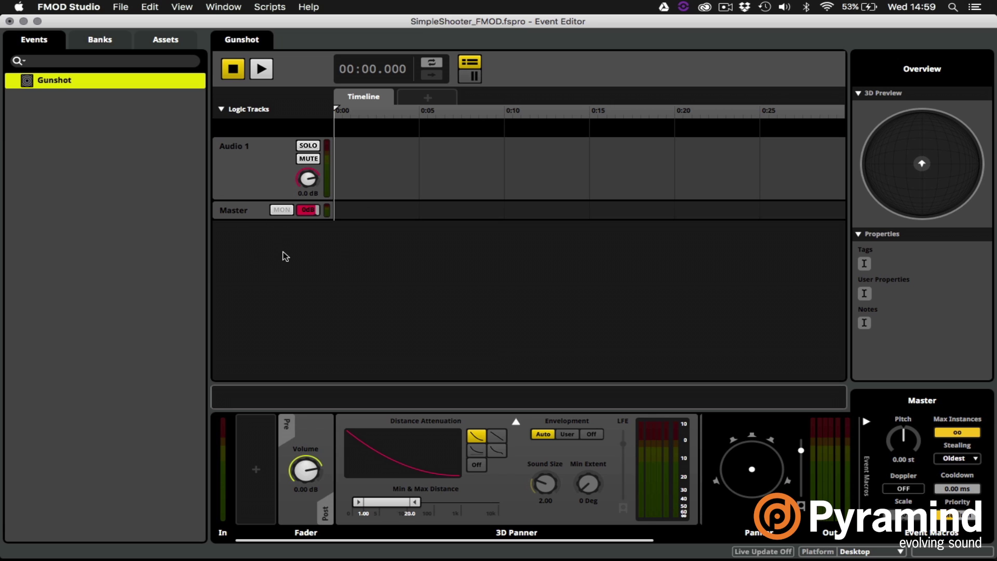
Step: Rename the event's Audio 1 track to Gunshot
left_click(264, 186)
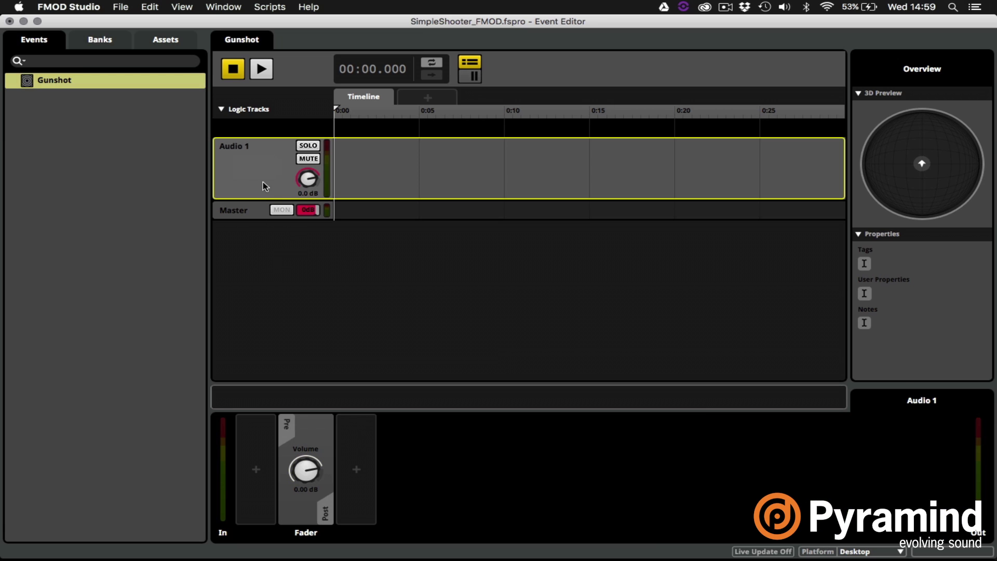
double_click(237, 150)
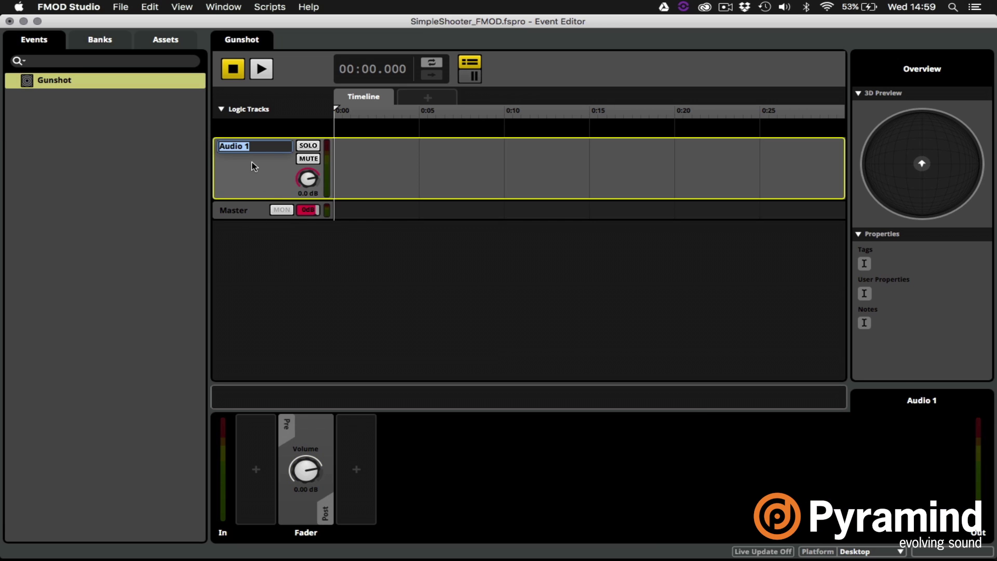
type("Gunshot")
key("Return")
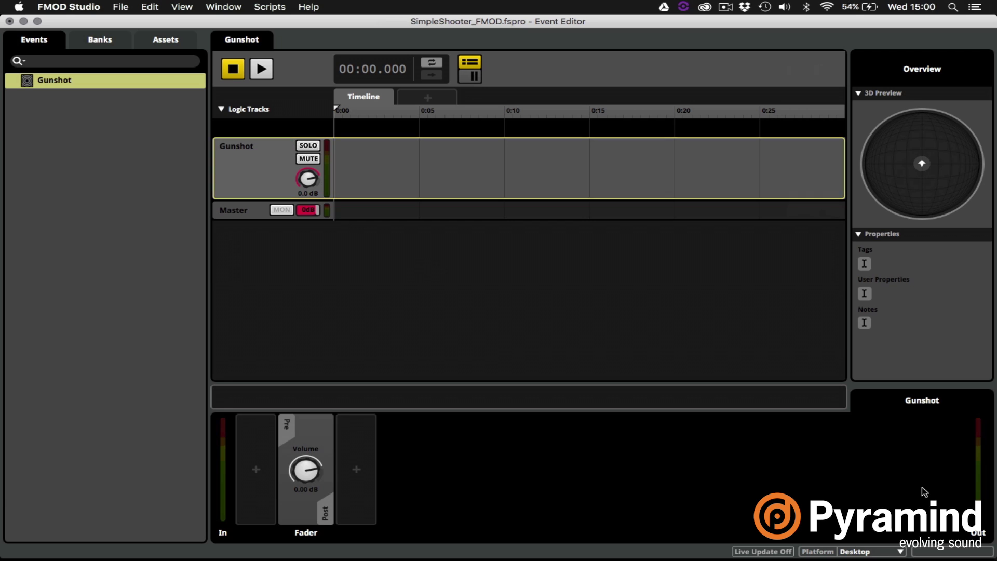
Step: Shrink the FMOD window and select Gunshot_01 through Gunshot_04.wav in the _Gunshots folder
left_click_drag(993, 556, 825, 467)
left_click(891, 486)
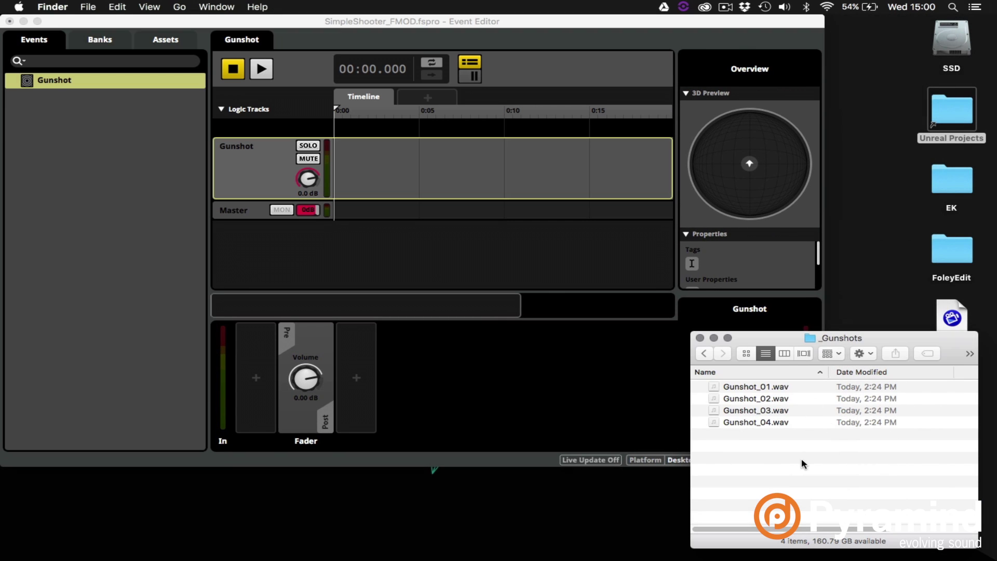
left_click(748, 388)
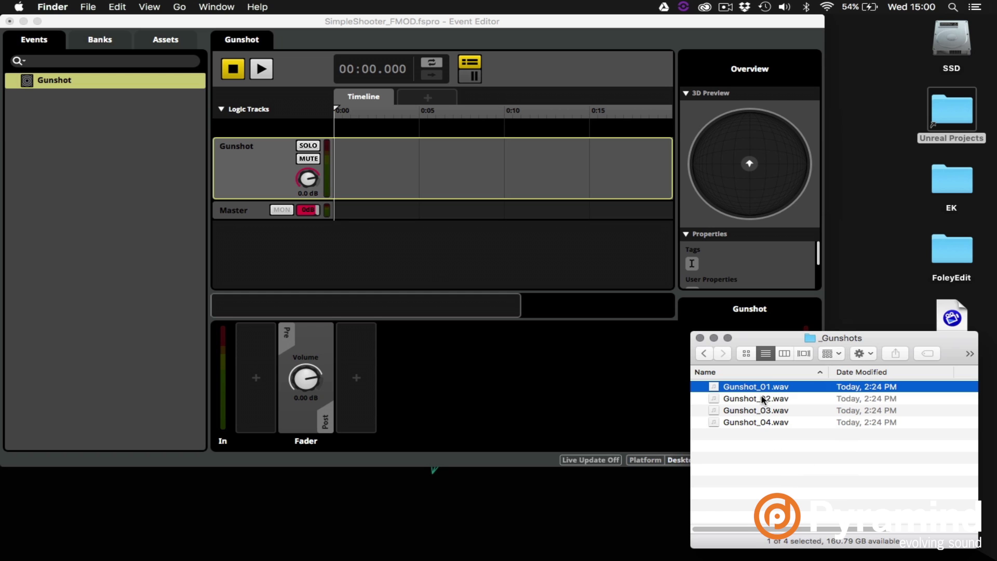
left_click(757, 422, "shift")
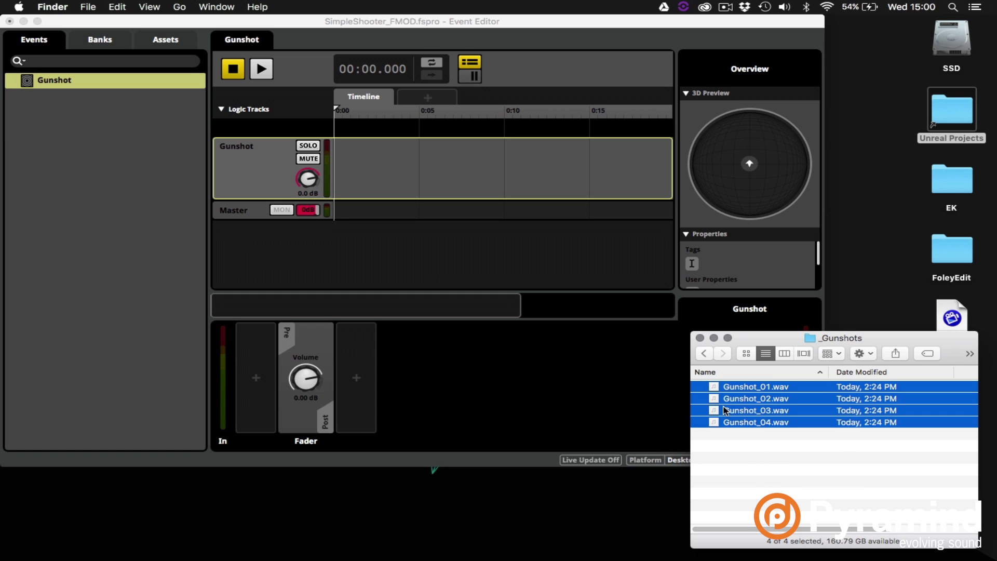
Step: Drop the four files onto the Gunshot track as a Multi Sound at 0:00, then play the event
left_click_drag(714, 390, 363, 173)
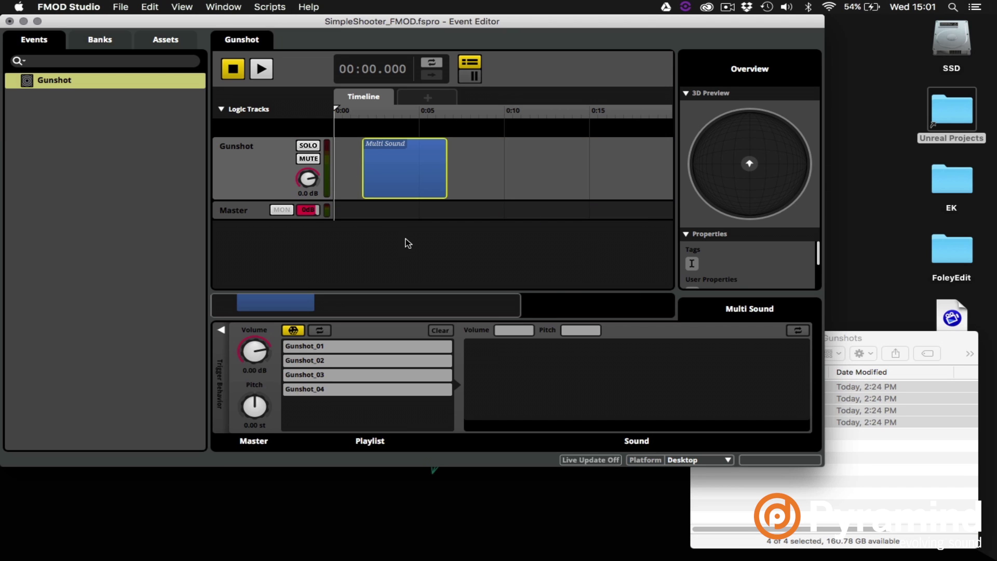
left_click_drag(398, 175, 379, 167)
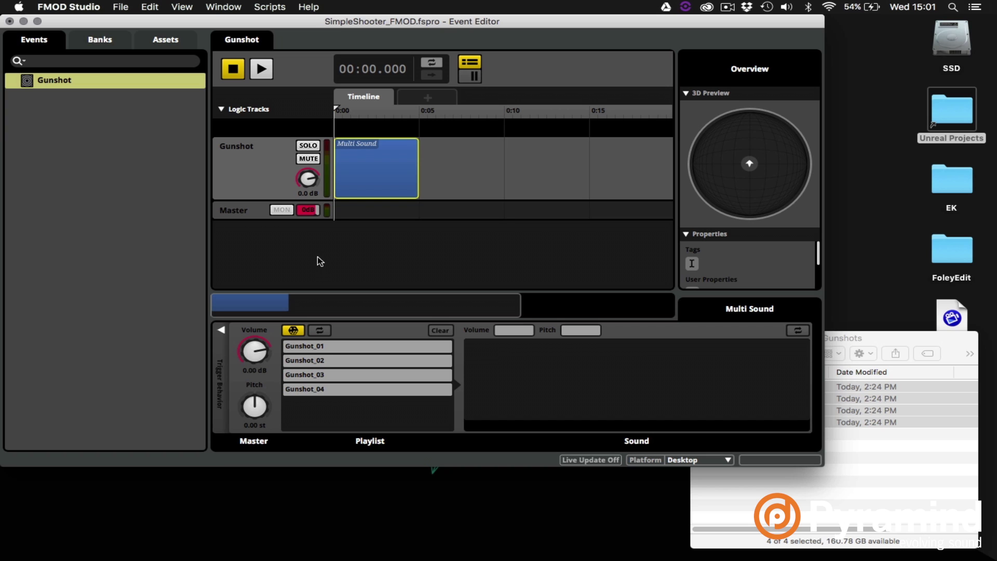
key("space")
key("space")
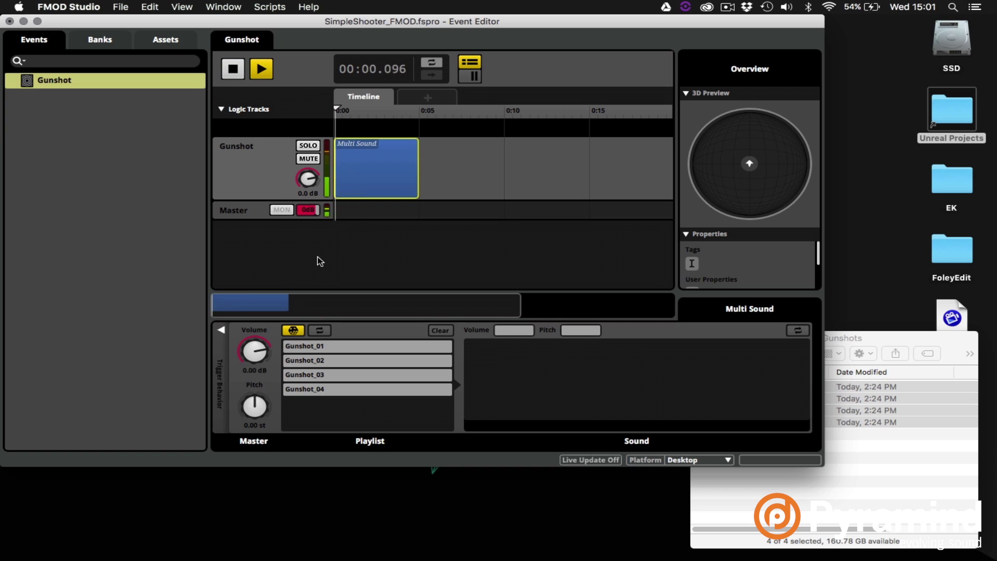
Step: Audition Gunshot_01 through Gunshot_04 in the playlist, then maximize the FMOD window
left_click(318, 346)
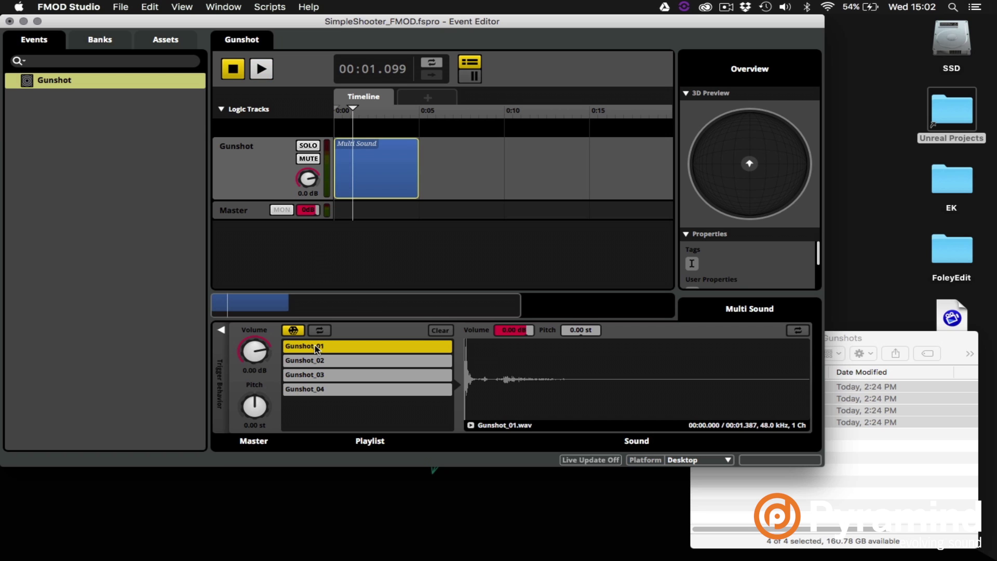
left_click(338, 361)
left_click(342, 375)
left_click(326, 389)
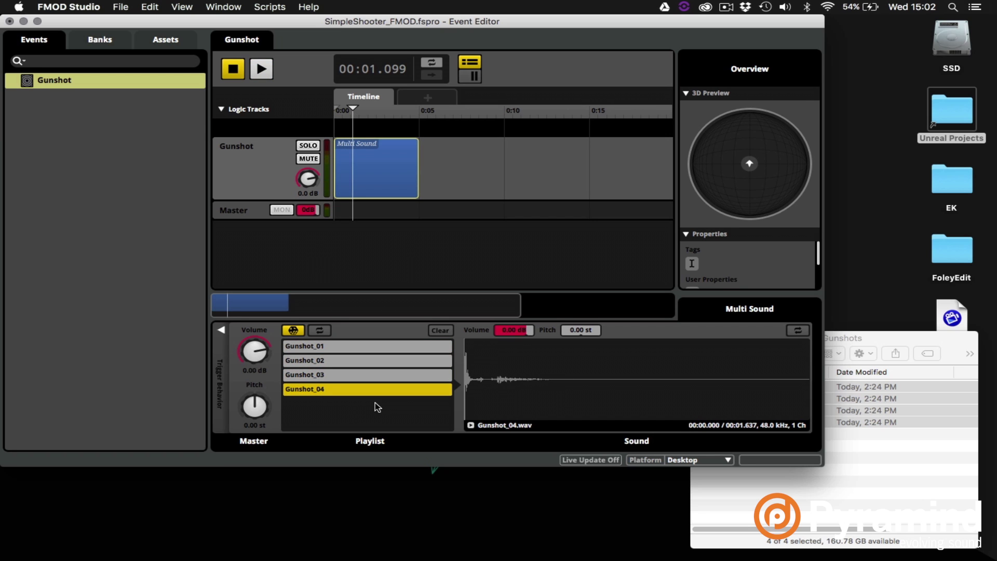
key("ctrl+alt+Return")
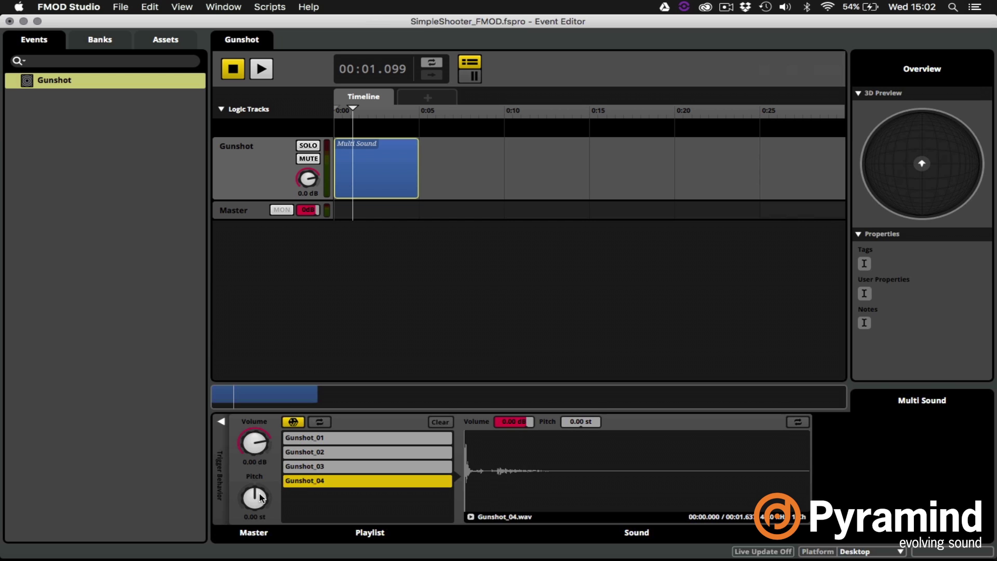
Step: Add Random pitch modulation of 1 semitone to the Multi Sound and replay the event
left_click(259, 494)
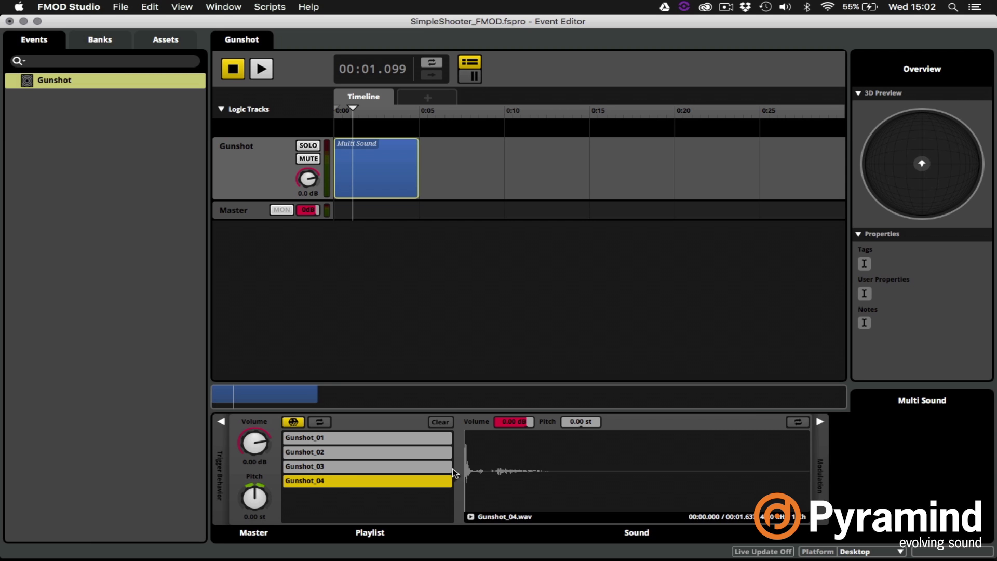
left_click(820, 423)
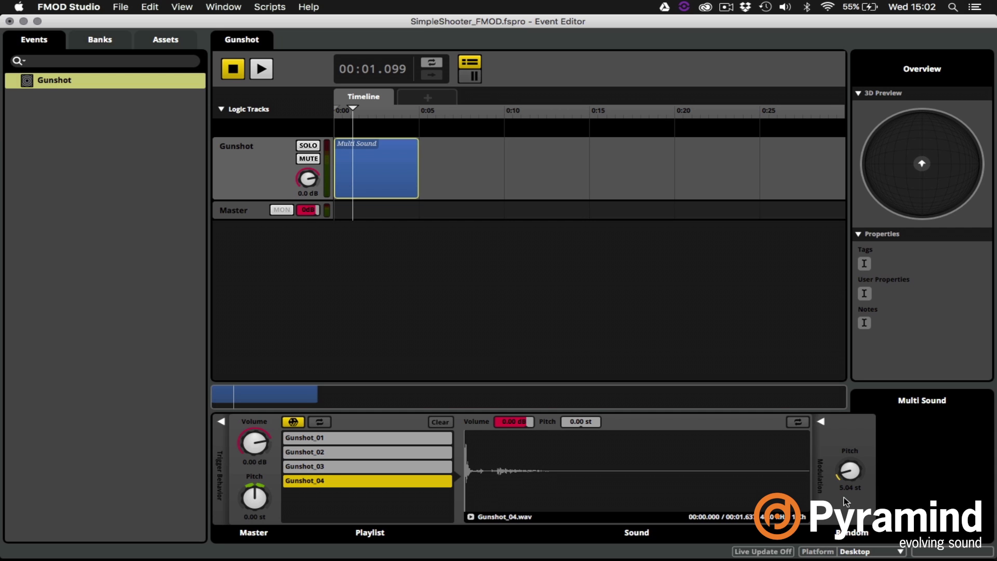
left_click(850, 488)
type("1")
key("Return")
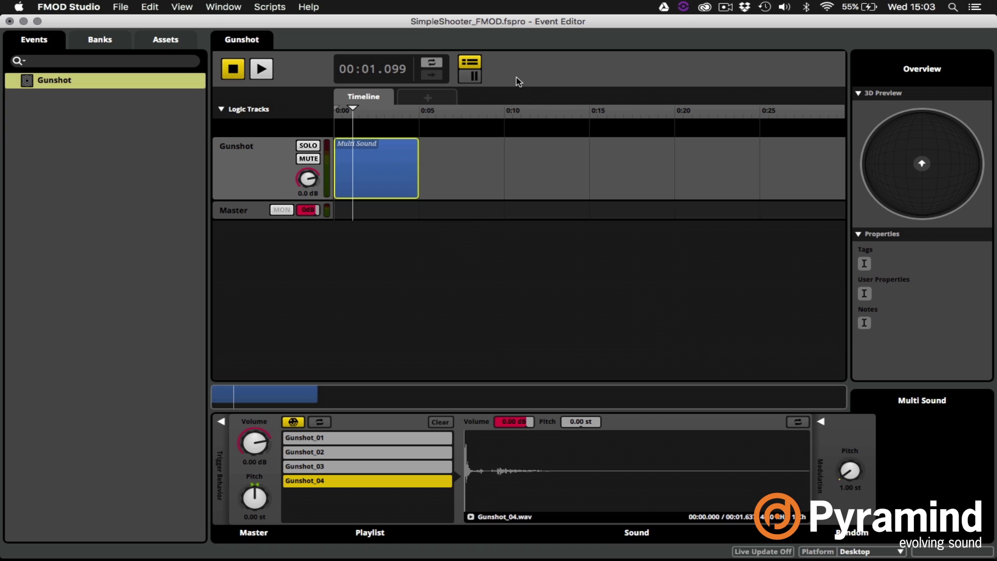
key("space")
key("space")
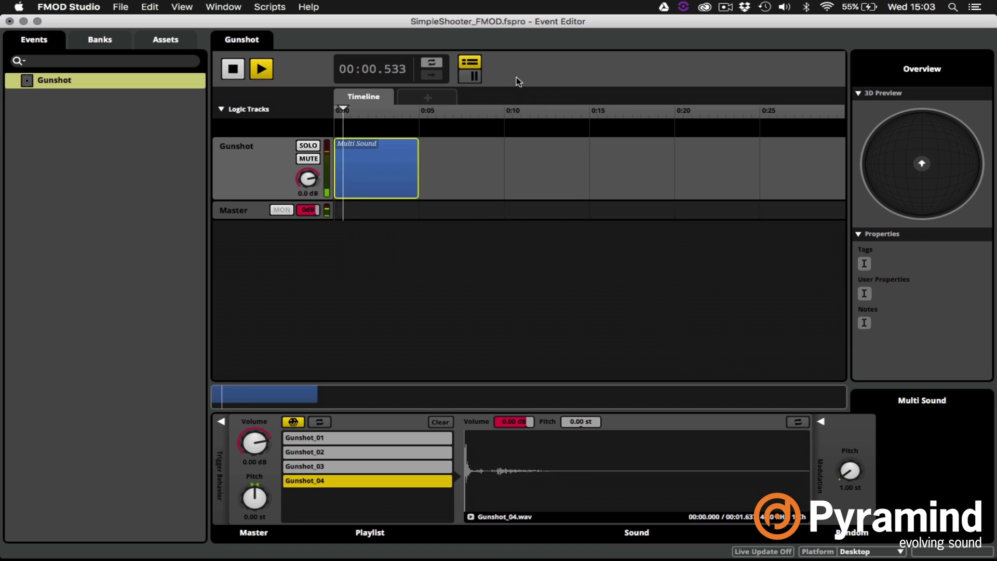
key("space")
key("space")
key("space")
key("space")
key("space")
key("space")
key("space")
key("space")
key("space")
key("space")
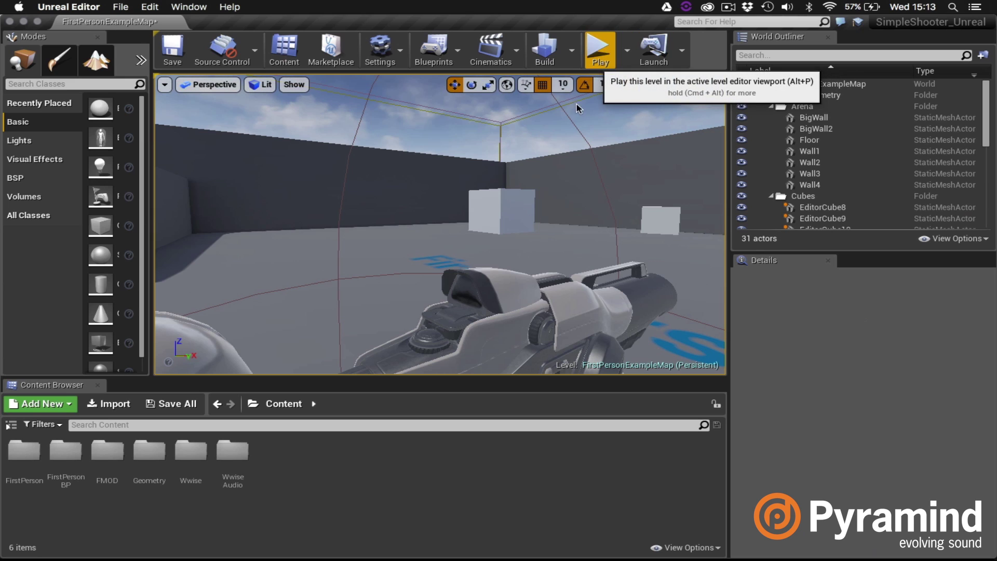
Step: Start Play-in-Editor and fire eight shots while walking toward the cube to hear the FMOD gunshots
left_click(601, 52)
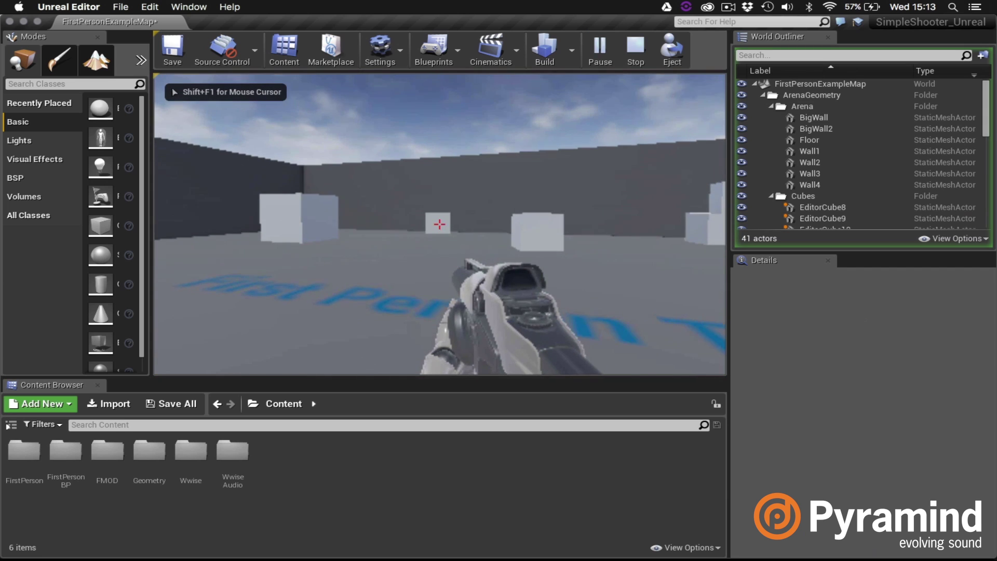
left_click(440, 224)
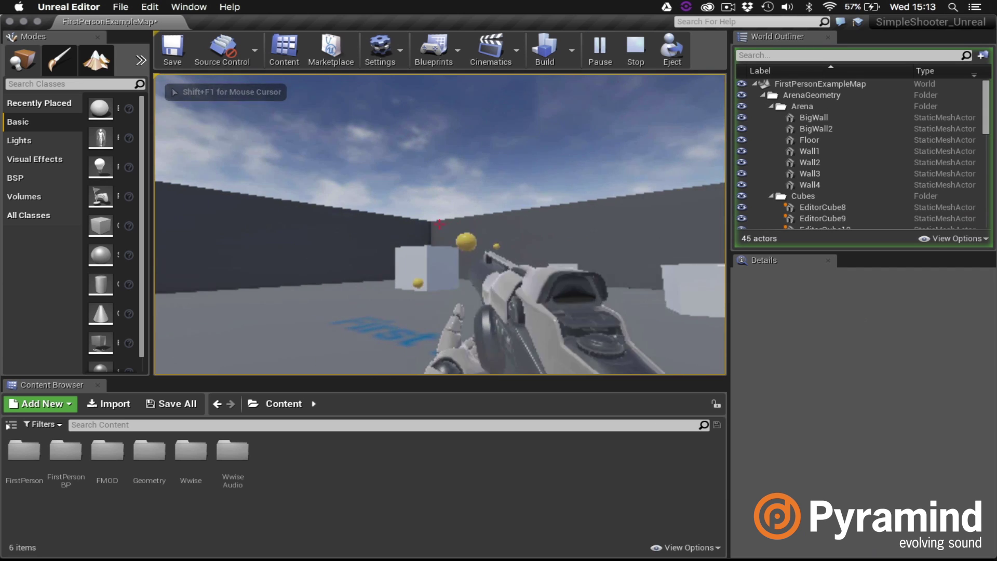
left_click(440, 224)
key("w")
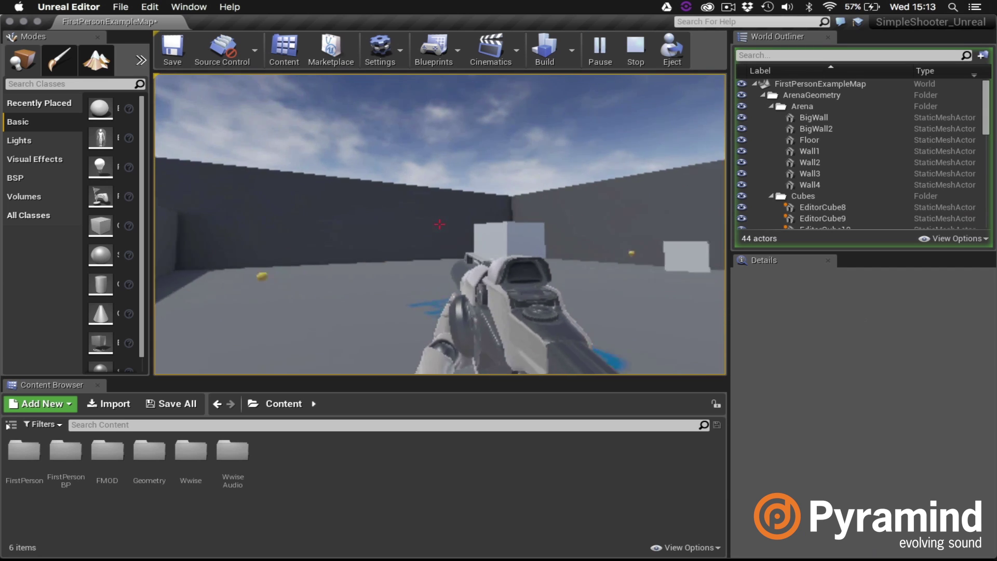
left_click(439, 224)
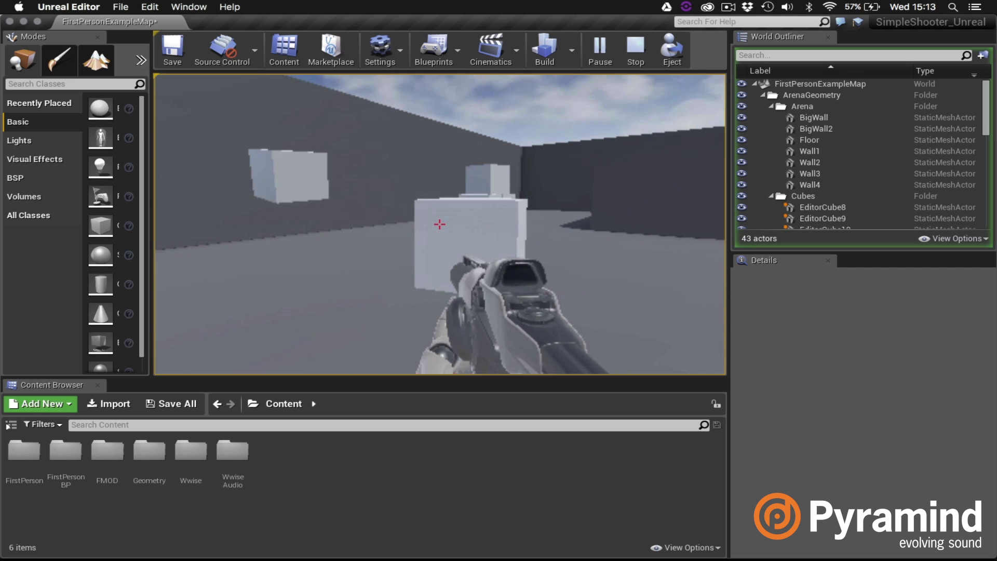
left_click(440, 224)
left_click(440, 224)
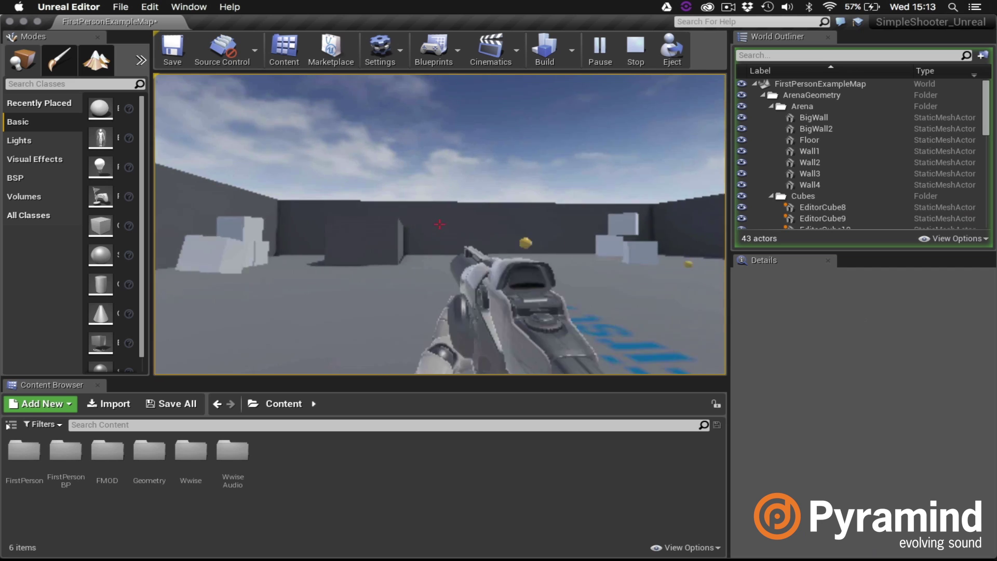
left_click(440, 225)
left_click(440, 224)
left_click(440, 224)
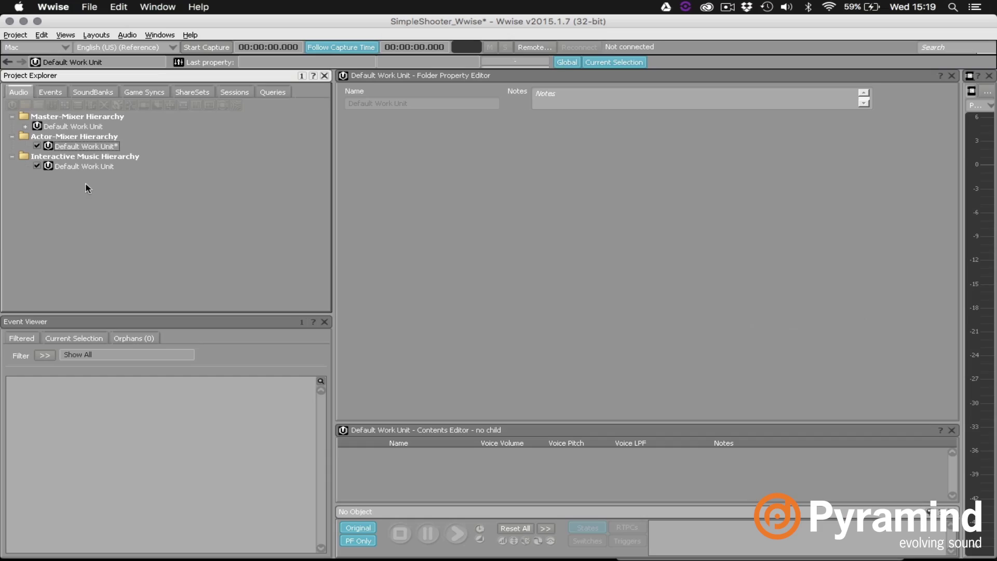
Step: Add the _Gunshots folder to the Audio File Importer for the Actor-Mixer Default Work Unit
right_click(98, 150)
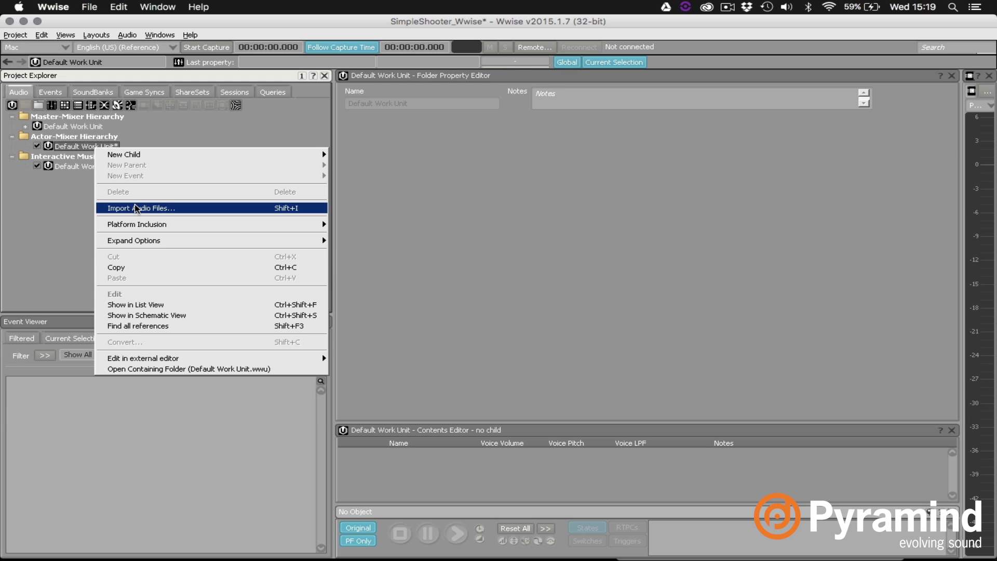
left_click(137, 207)
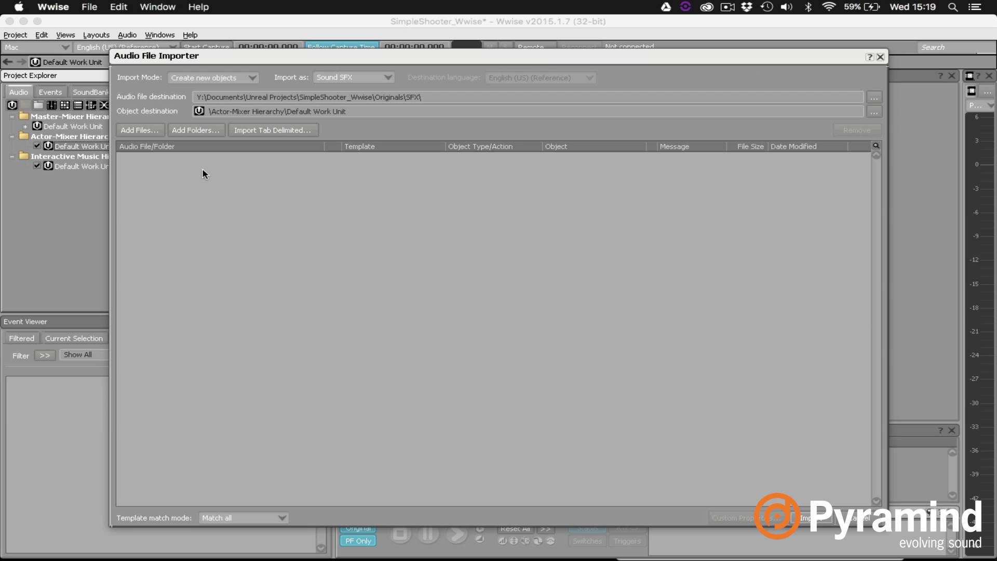
left_click(196, 131)
left_click(436, 163)
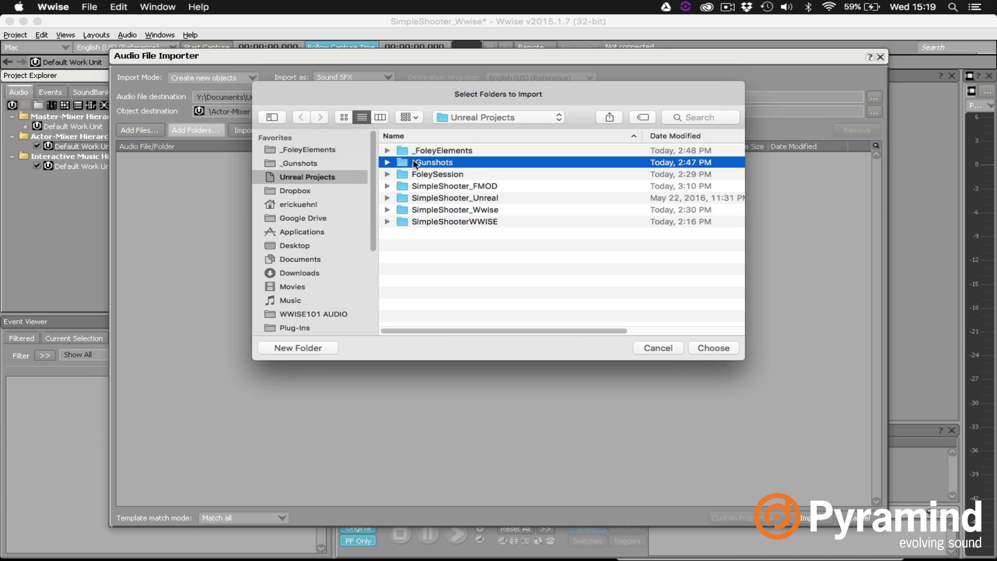
left_click(713, 348)
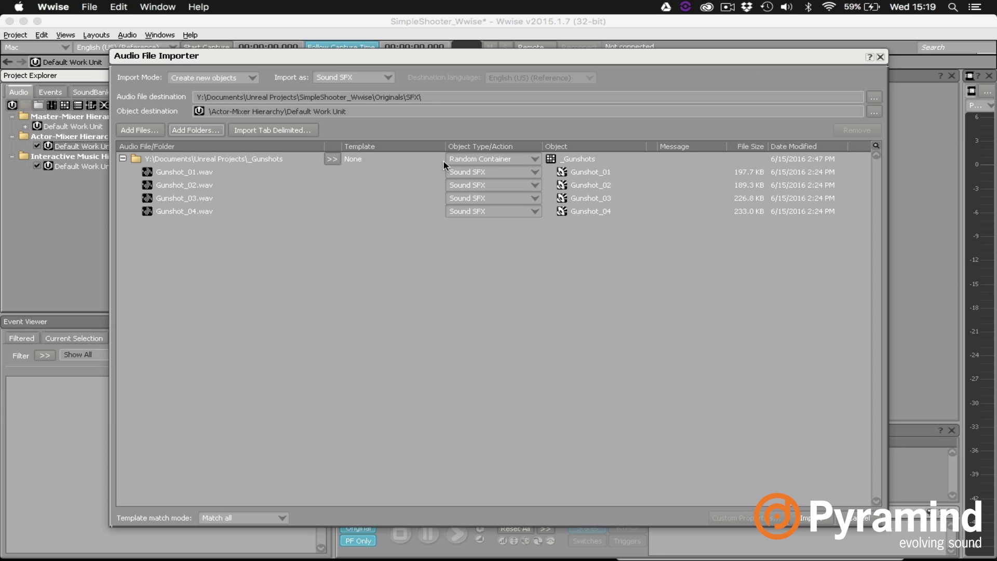
Step: Finish the import and rename the _Gunshots container to Gunshots
left_click(816, 519)
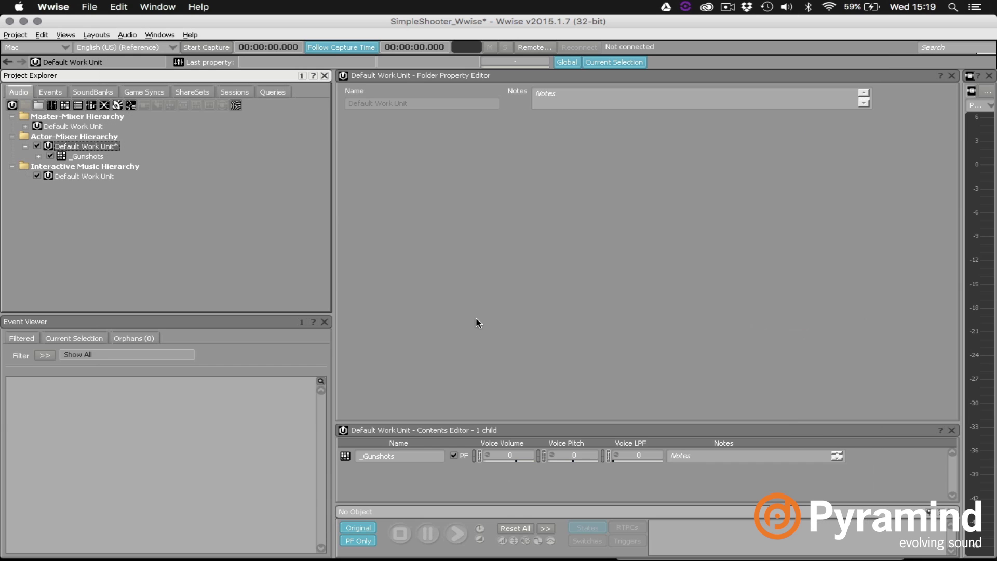
left_click(39, 157)
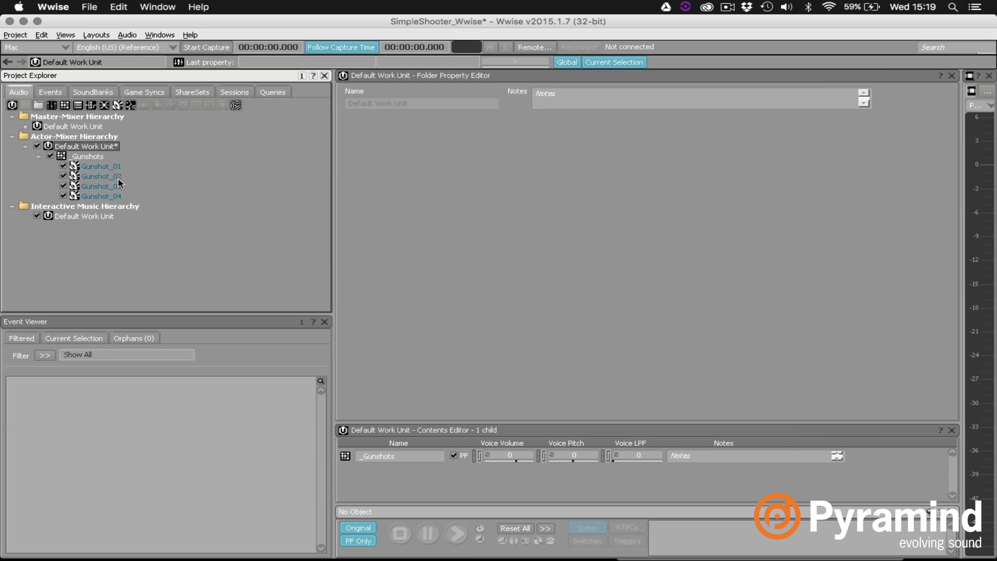
left_click(91, 158)
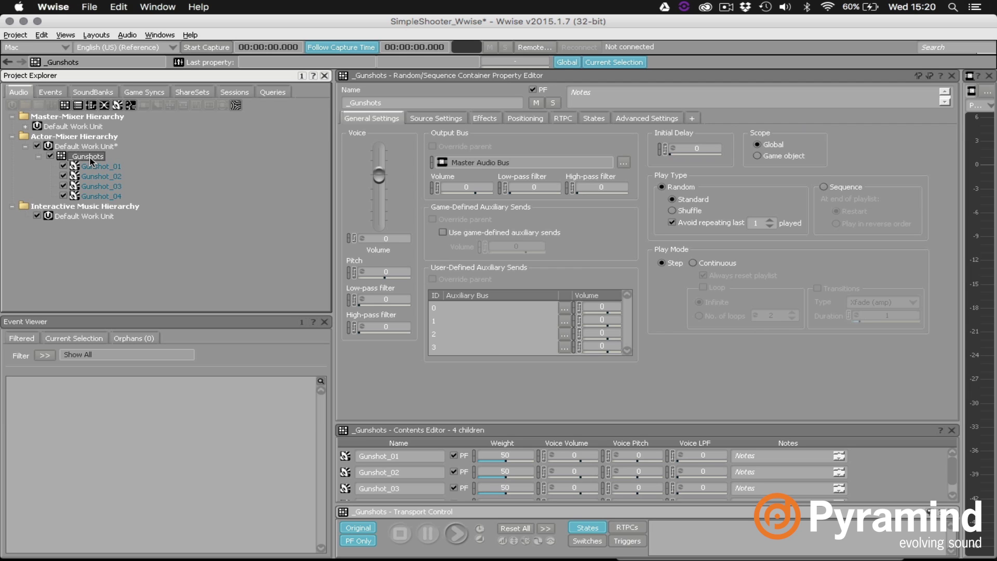
left_click(90, 157)
left_click(73, 157)
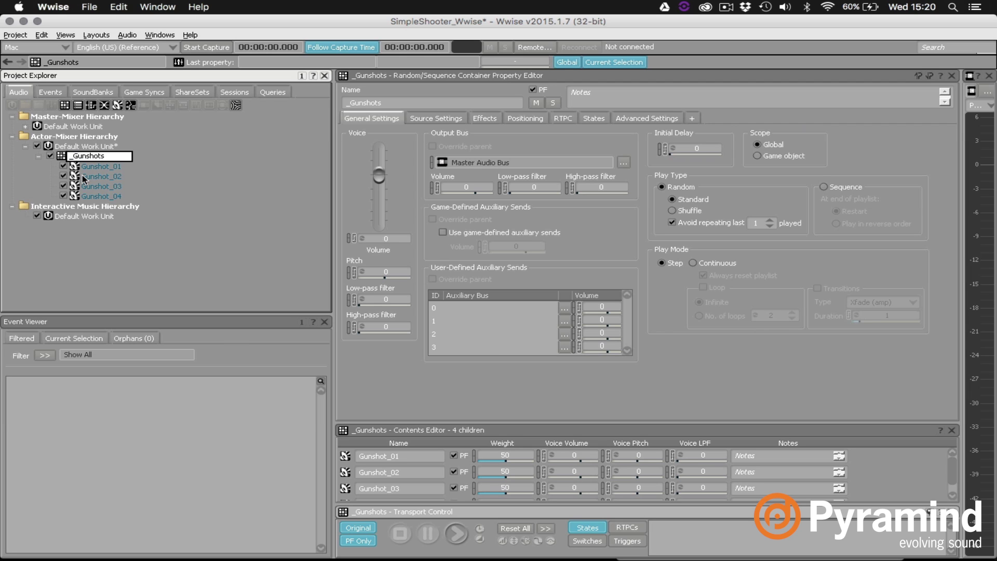
key("Delete")
left_click(174, 229)
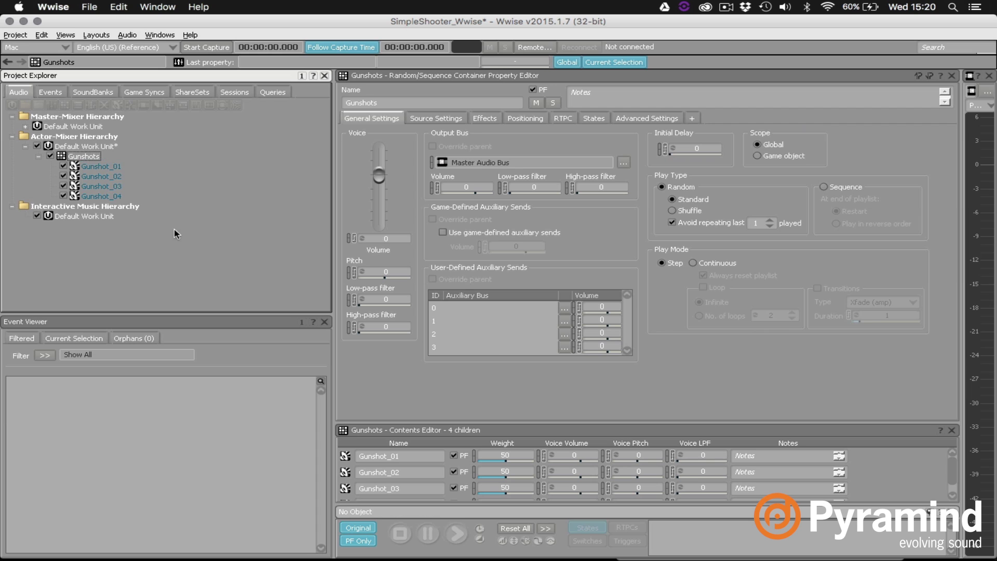
Step: Play the Gunshots container to audition its randomly chosen sounds
left_click(87, 157)
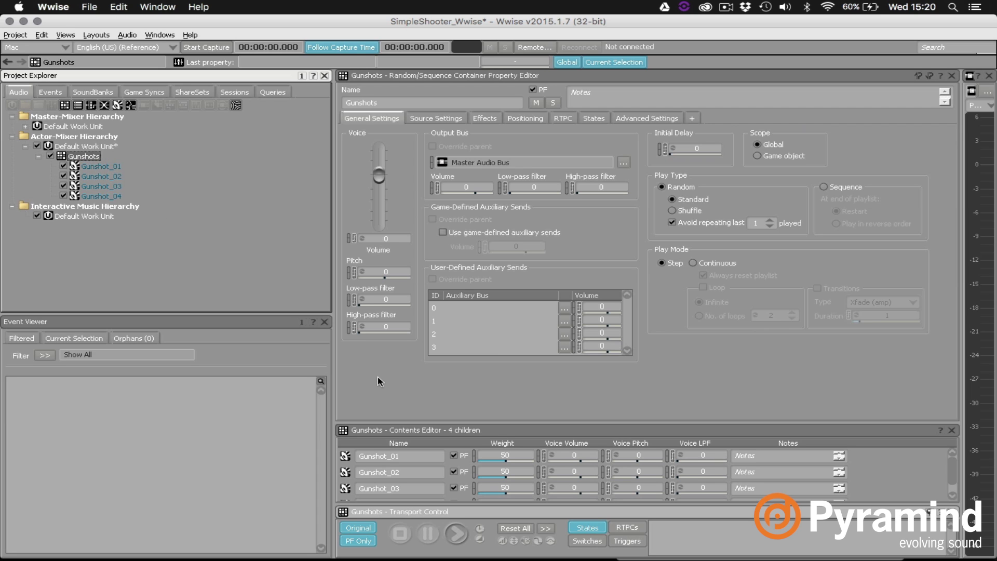
left_click(457, 535)
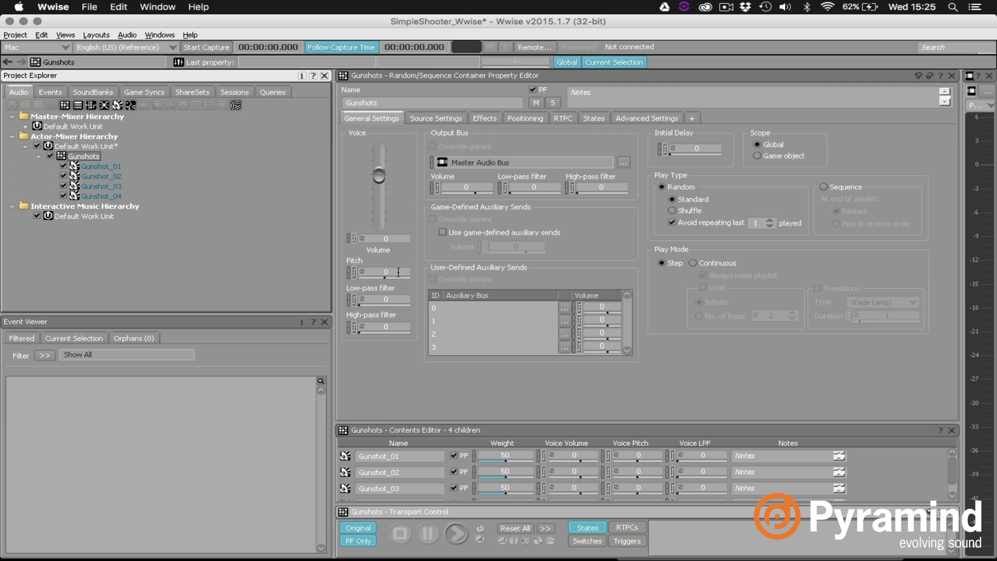
left_click(362, 272)
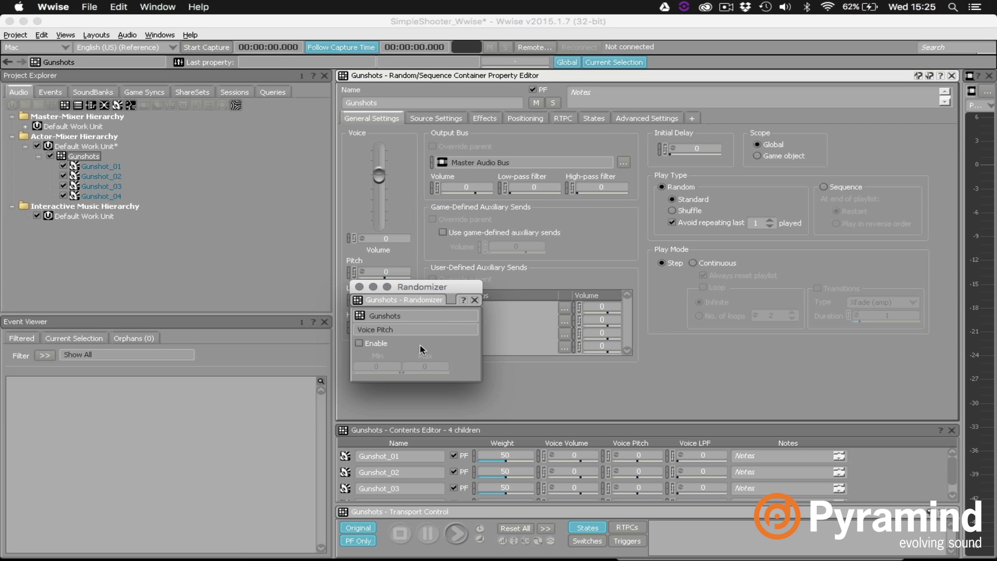
Step: Enable pitch randomization on Gunshots and audition the pitch-varied playback
left_click(359, 343)
double_click(382, 366)
left_click(359, 286)
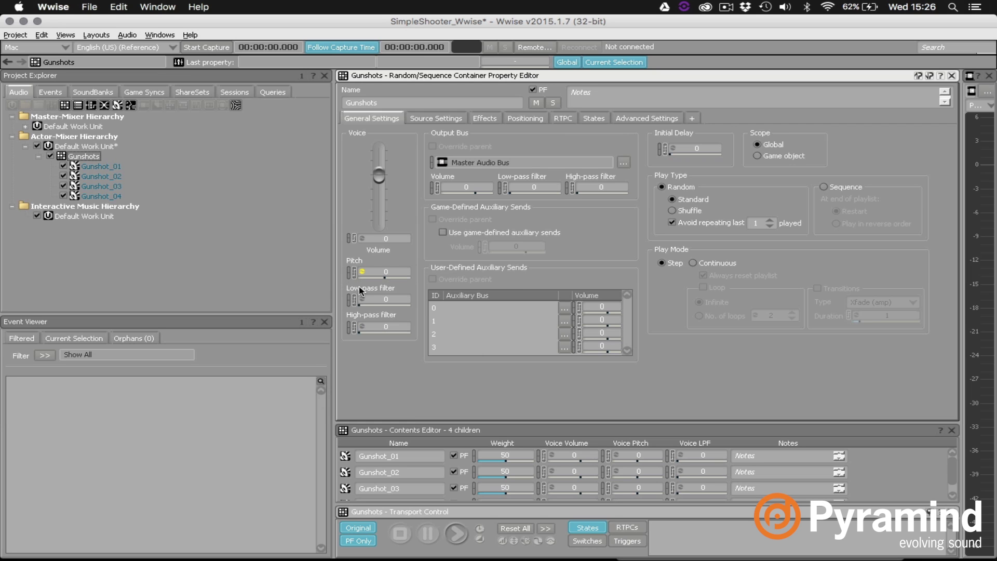
left_click(154, 199)
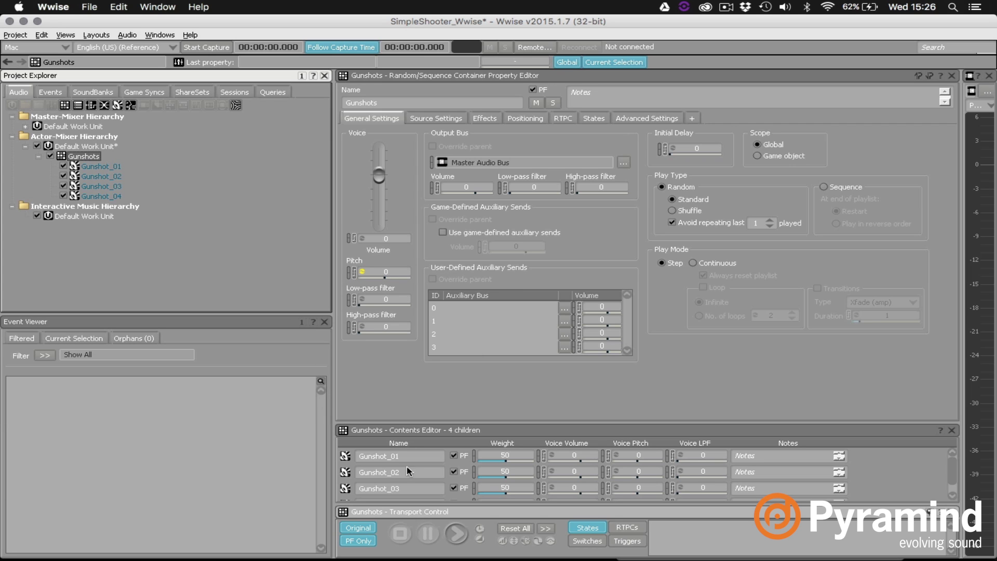
left_click(457, 534)
Step: Create a Play_Gunshots event for the Gunshots container and audition it from the Events list
right_click(85, 157)
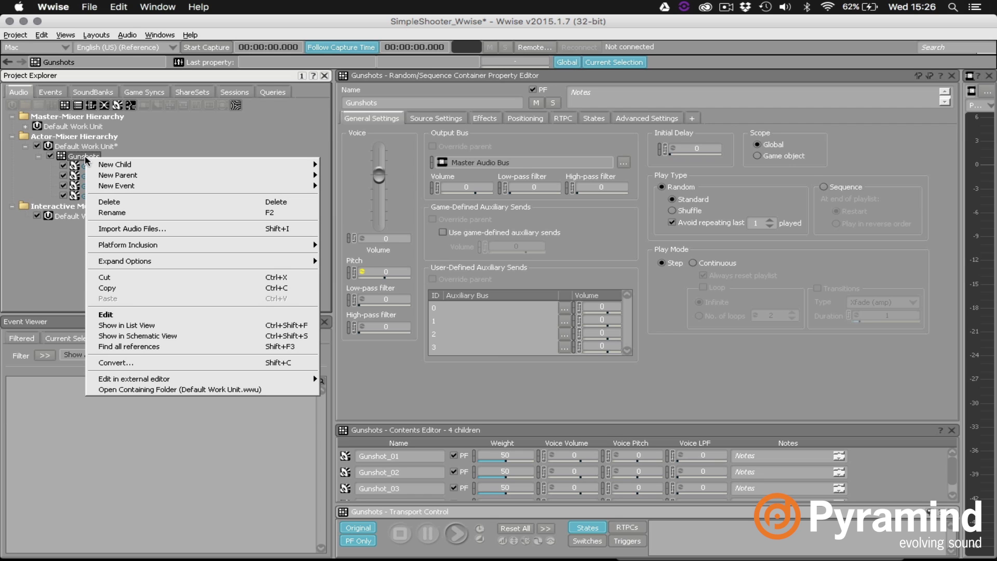
mouse_move(138, 190)
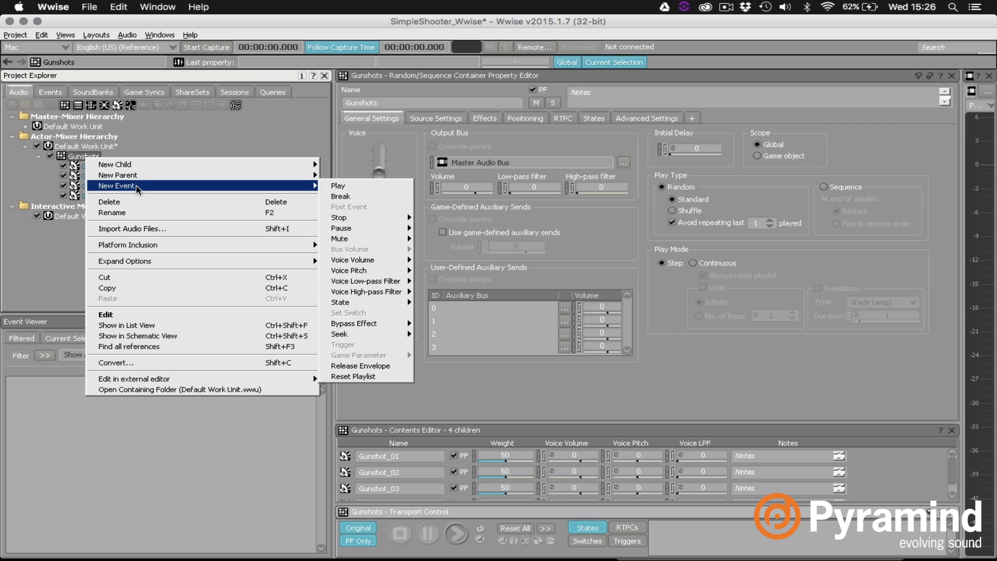
left_click(335, 187)
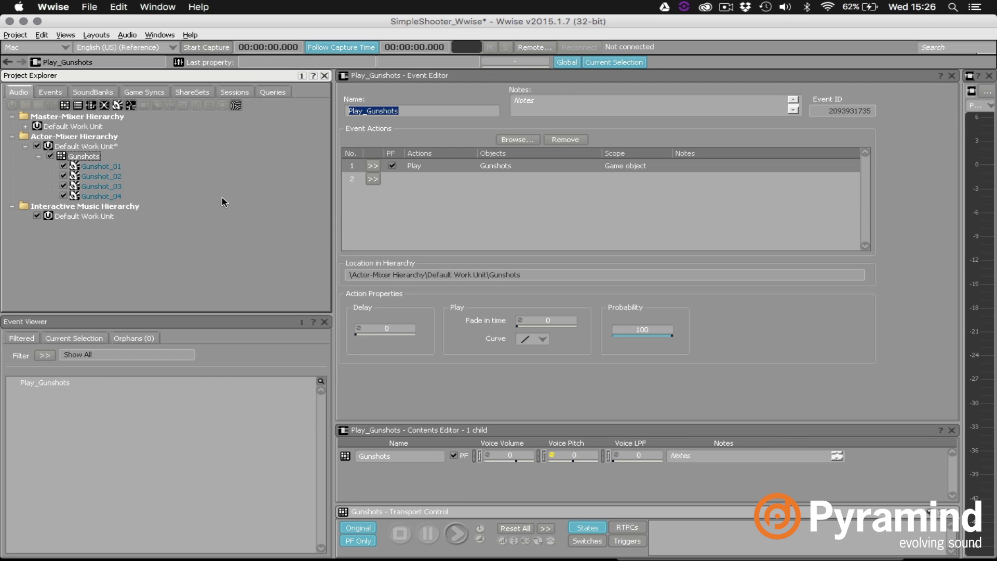
left_click(50, 93)
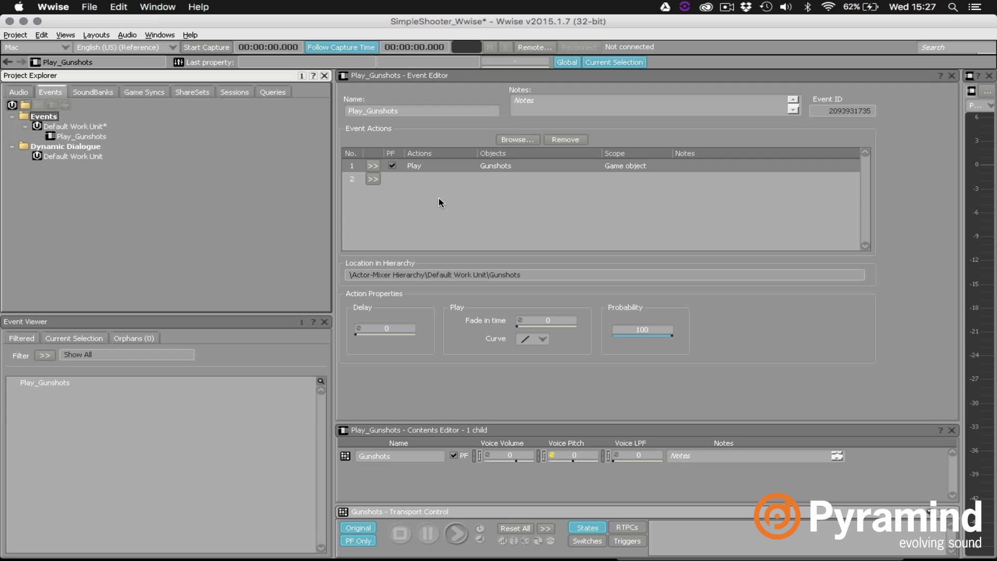
left_click(97, 137)
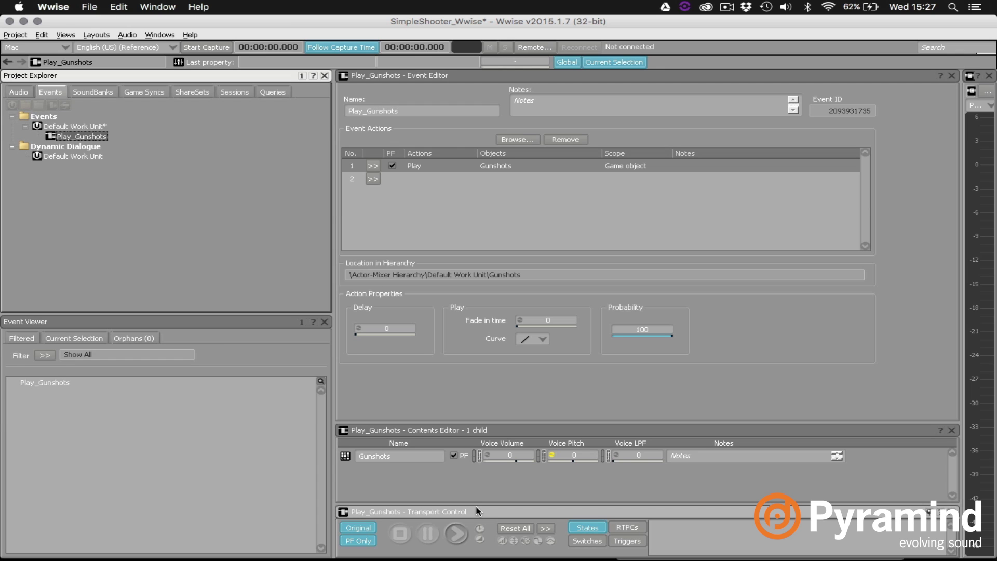
left_click(458, 535)
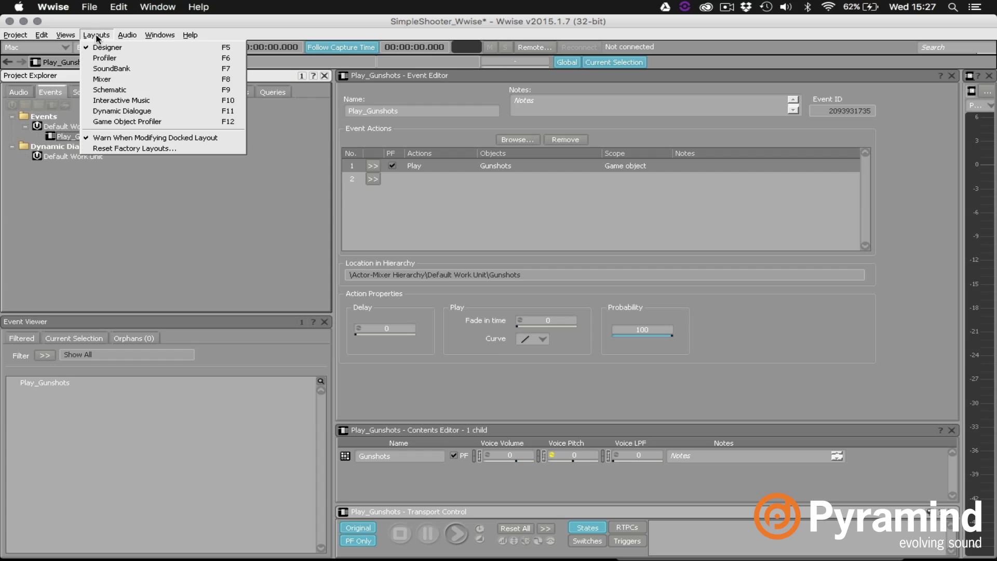
Step: Add Play_Gunshots to the Primary SoundBank's hierarchy inclusion in the SoundBank layout and generate the banks
left_click(115, 68)
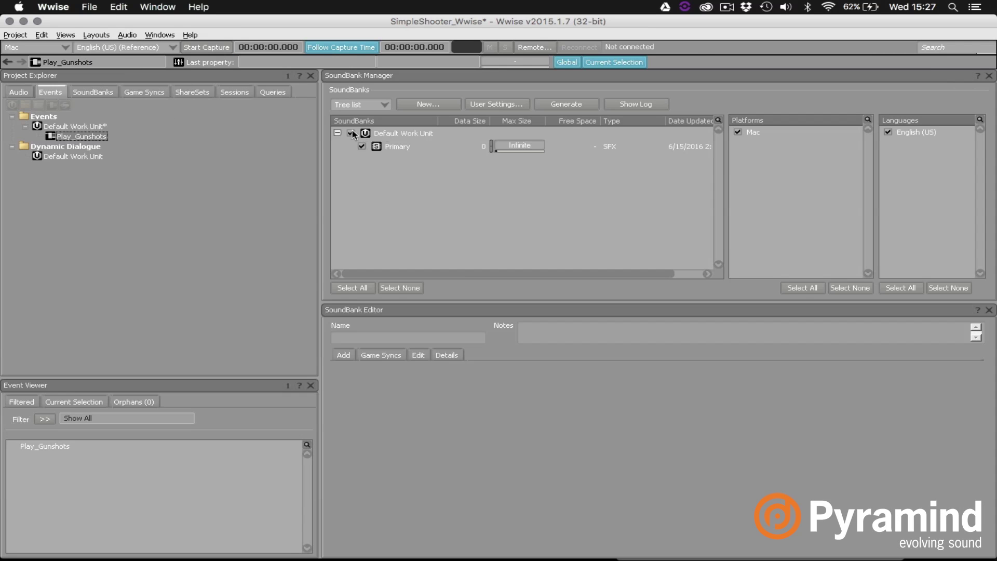
left_click(401, 148)
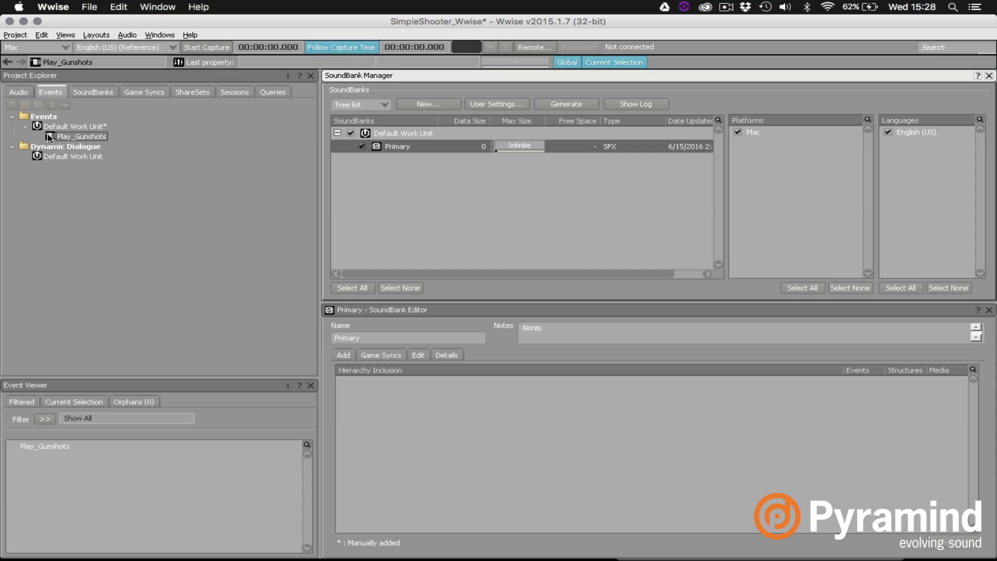
left_click_drag(50, 138, 362, 423)
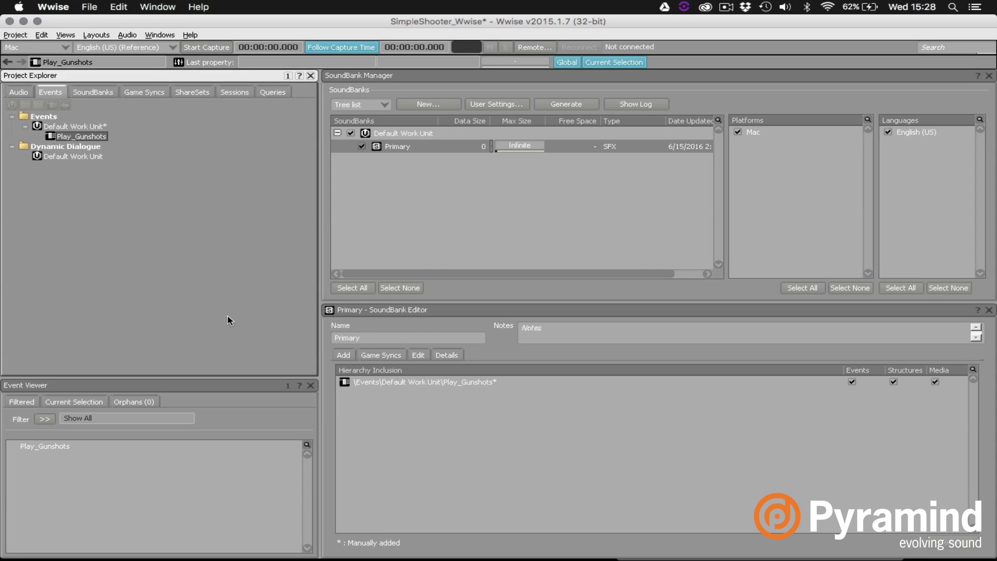
left_click(565, 104)
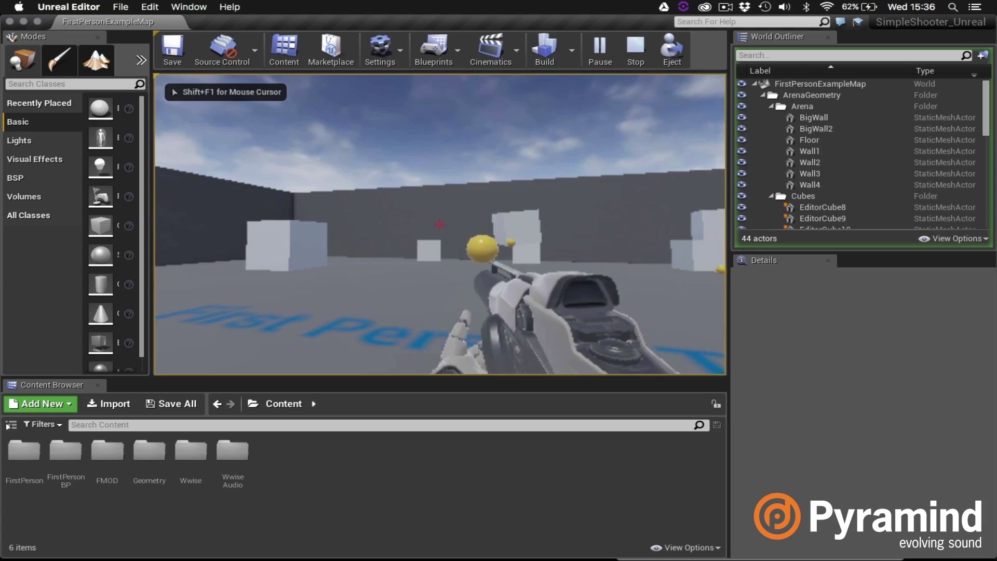
Step: Fire seven shots in the Play-in-Editor session to hear the randomized Wwise gunshot variations
left_click(440, 224)
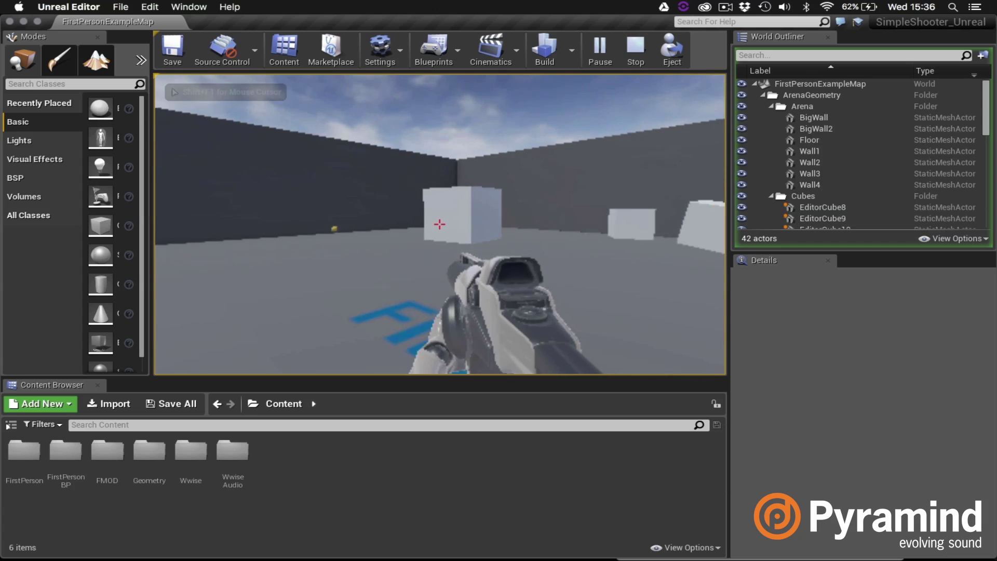
left_click(439, 224)
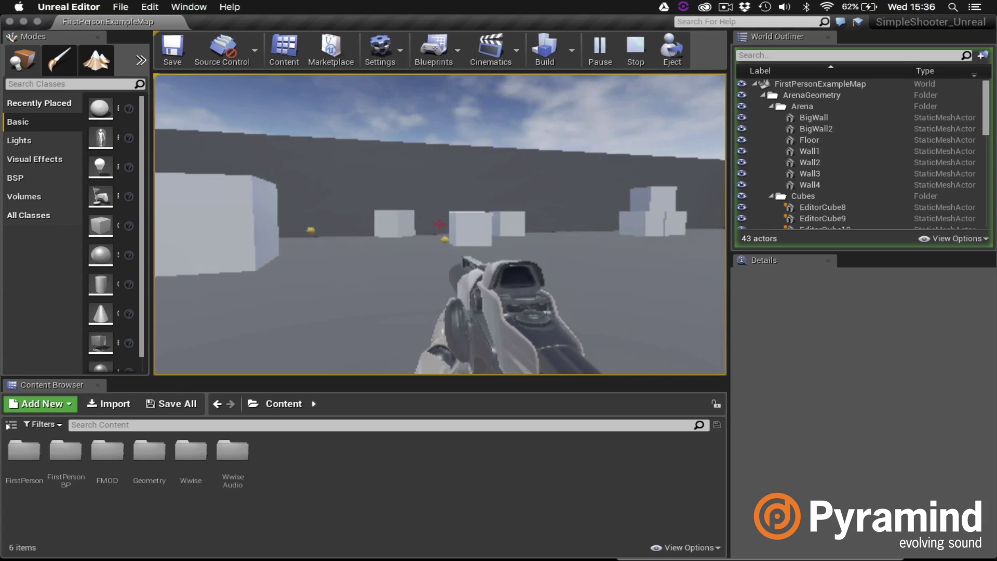
left_click(440, 224)
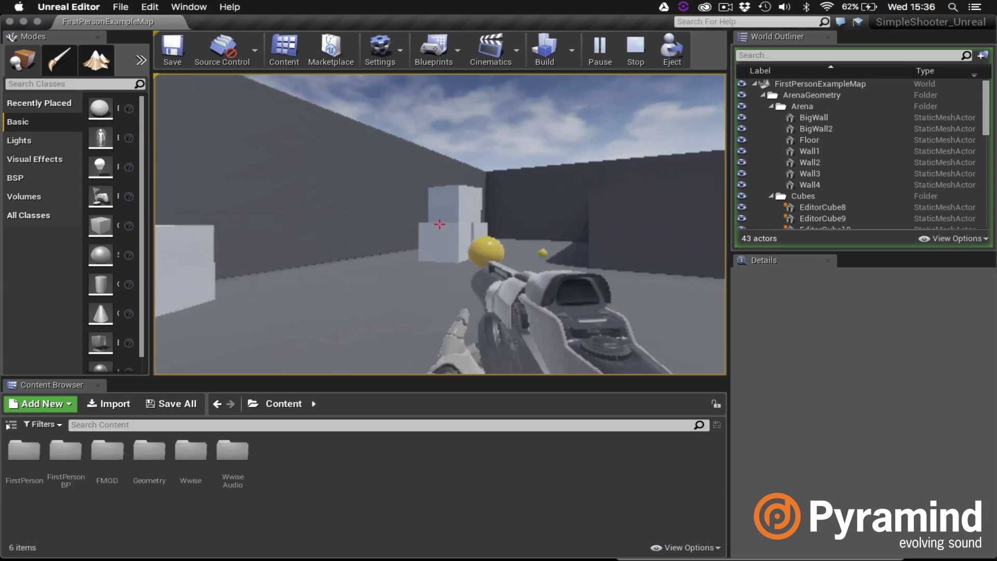
left_click(440, 224)
left_click(440, 223)
left_click(439, 224)
left_click(440, 224)
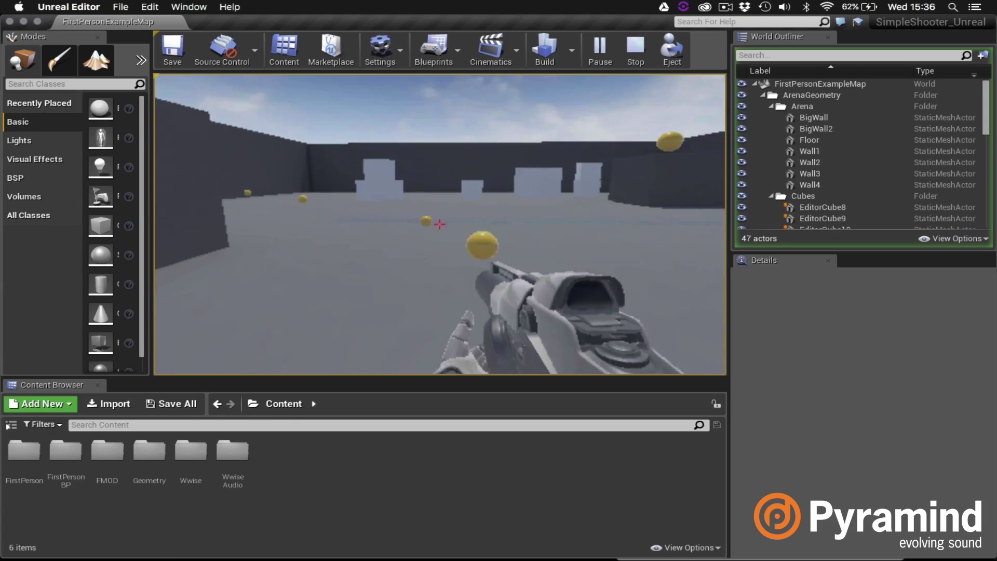